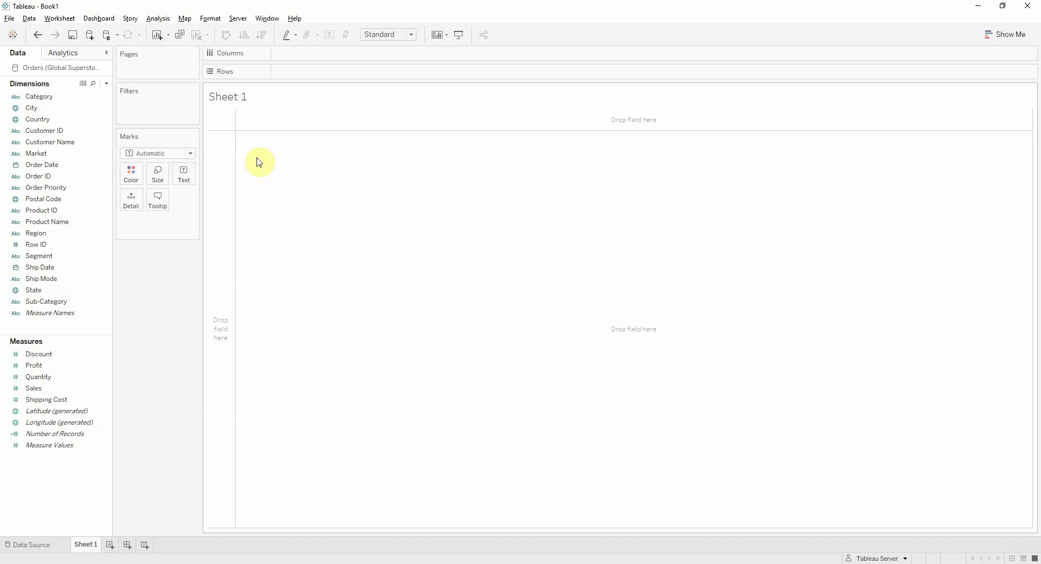
Plot total Profit on Rows against Order Date broken down by Week Number on Columns
left_click_drag(33, 366, 293, 73)
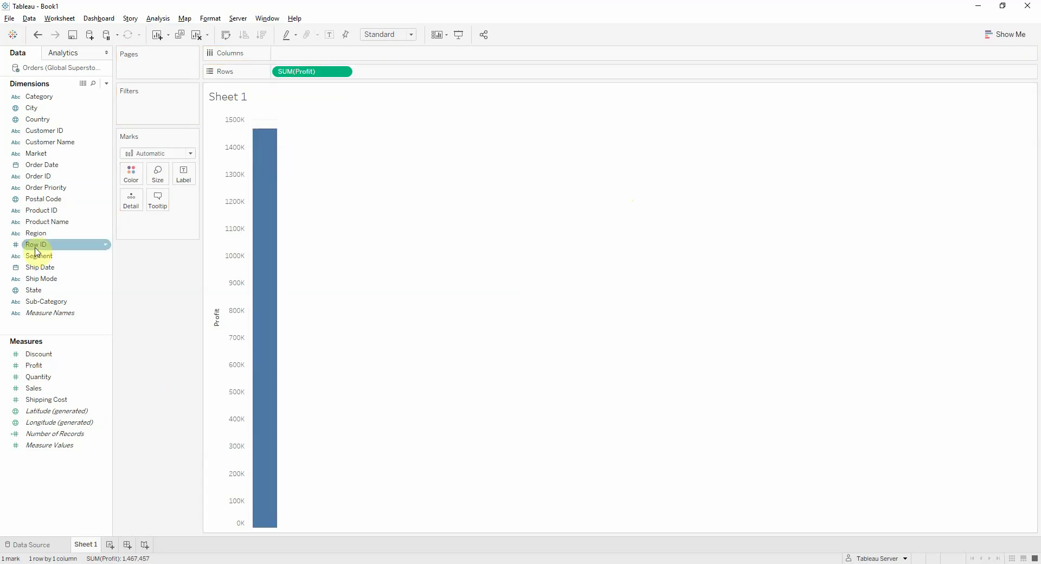
left_click_drag(42, 165, 348, 62)
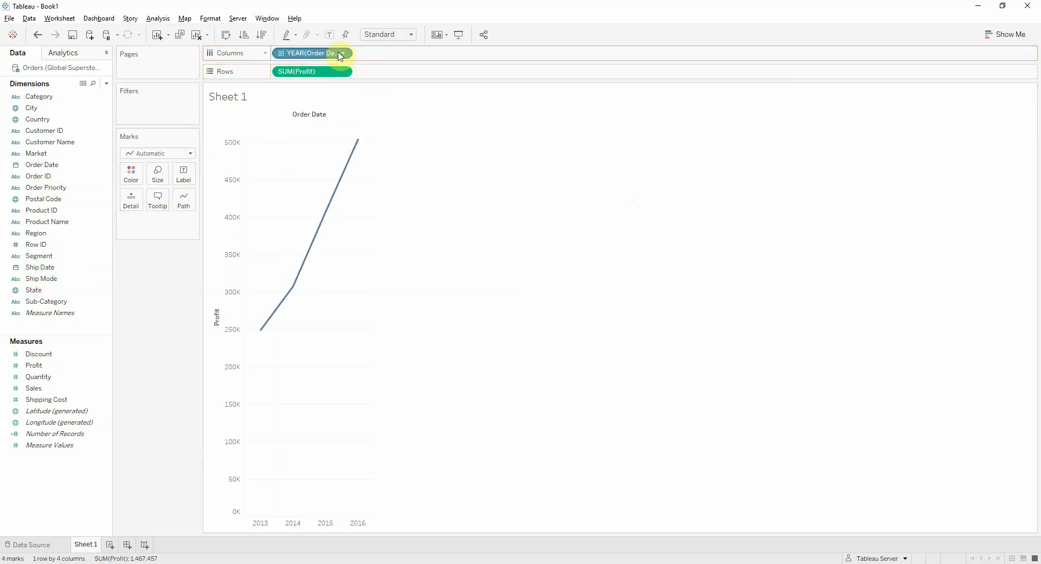
right_click(339, 52)
left_click(379, 275)
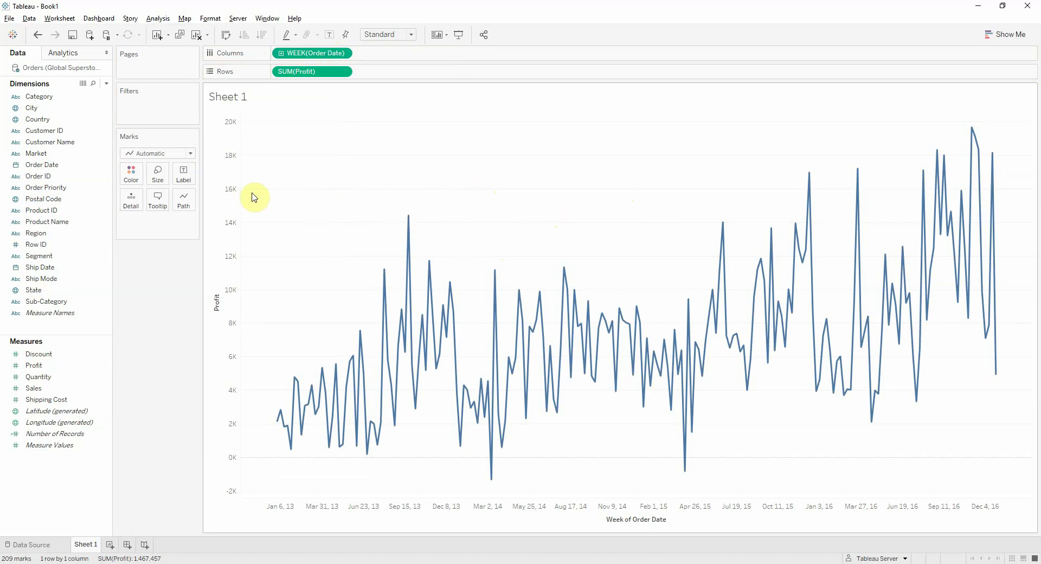
Change the mark type to Circle so each week shows as a circle
left_click(166, 155)
left_click(168, 232)
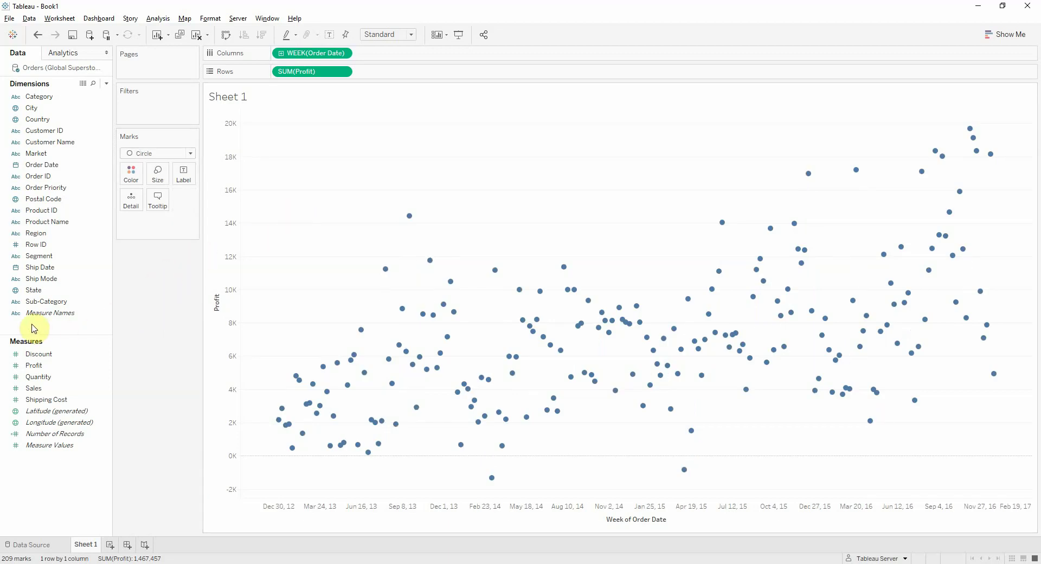
left_click(149, 294)
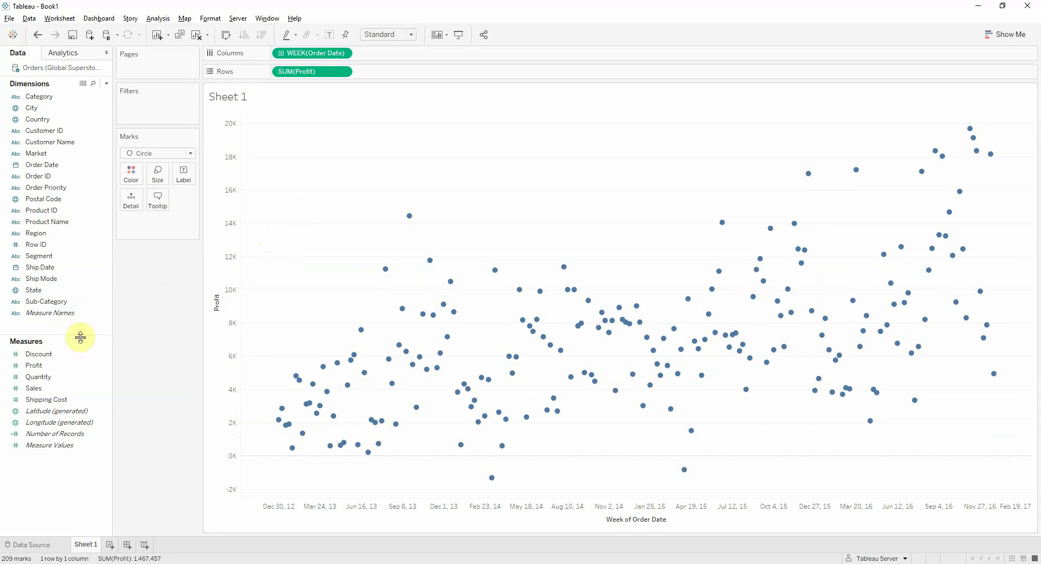
Start a new parameter named Standard Deviations with the Integer data type
right_click(42, 332)
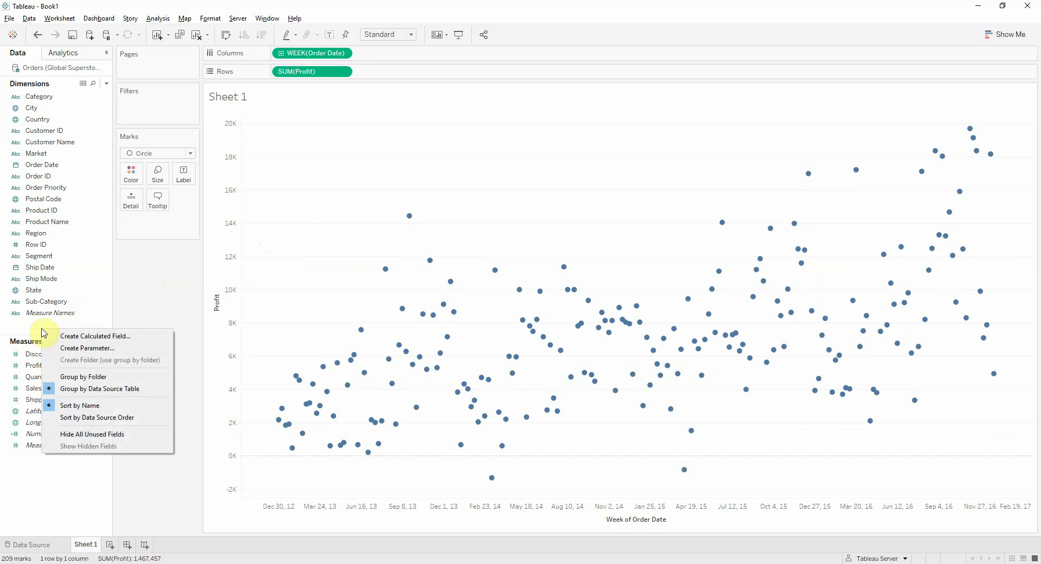
left_click(87, 348)
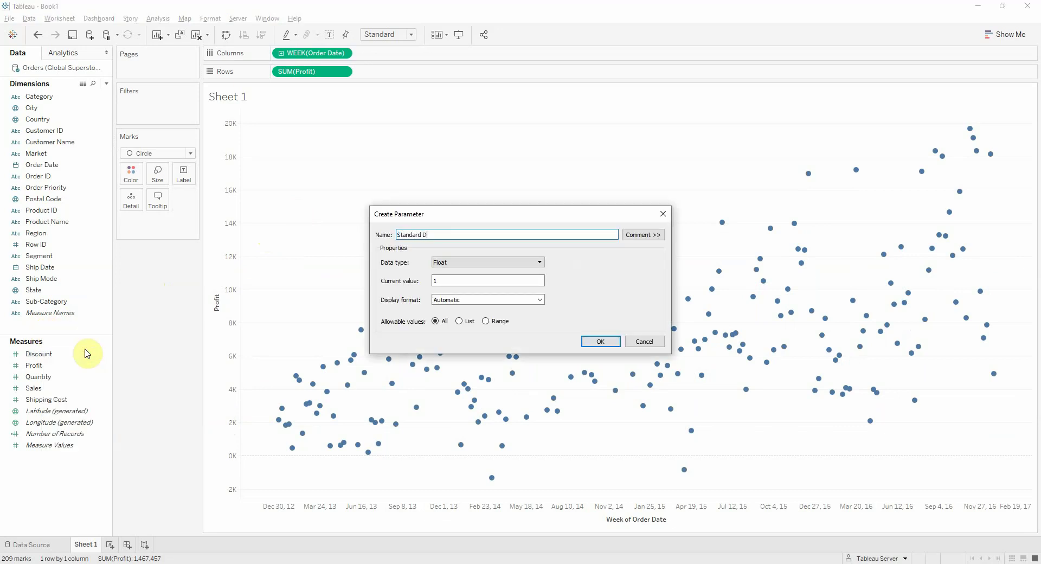
type("s")
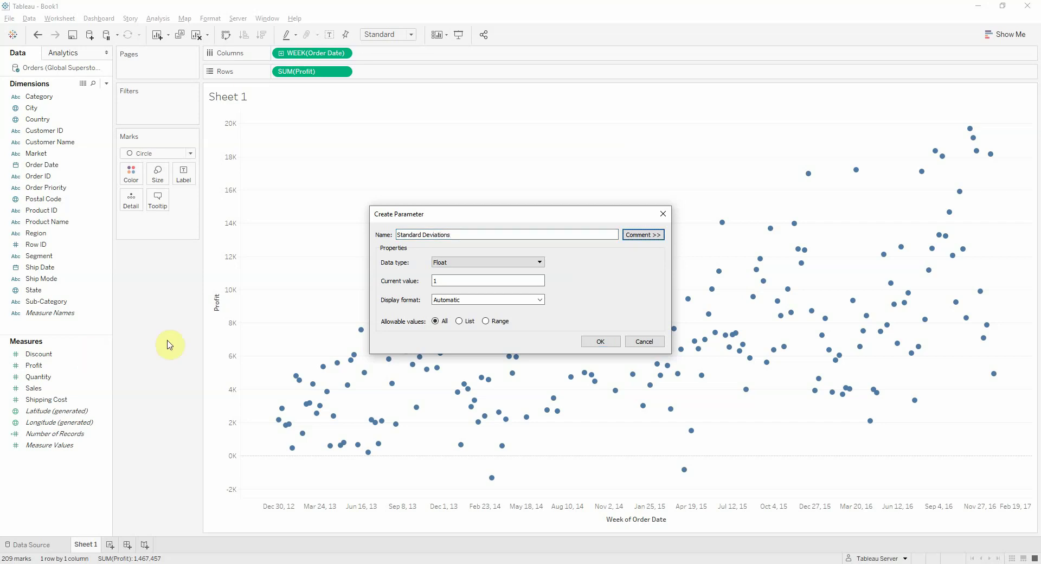
left_click(495, 263)
left_click(479, 281)
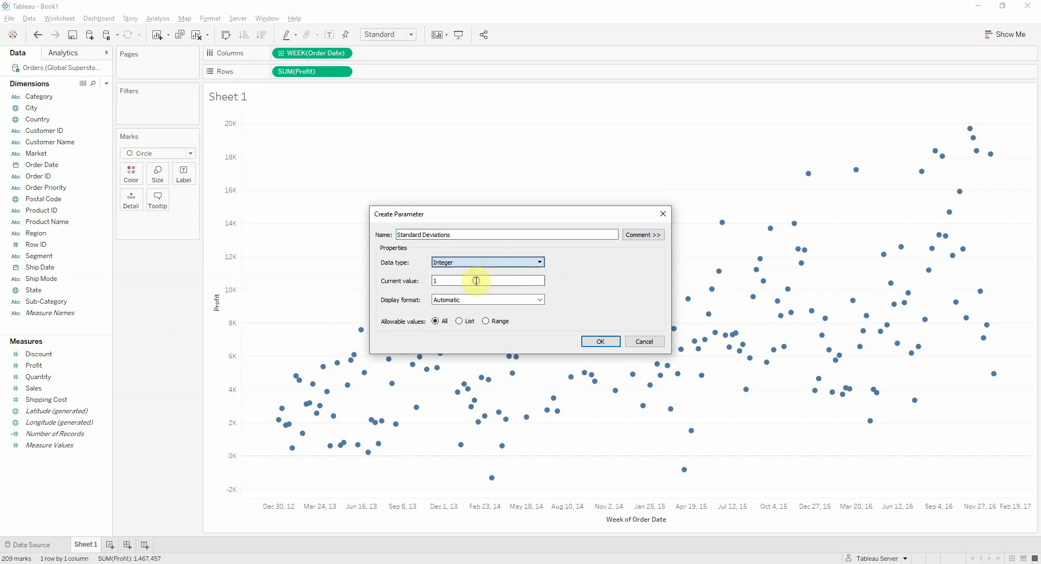
Restrict the parameter to a list of values 1, 2 and 3, then create it
left_click(459, 321)
left_click(403, 362)
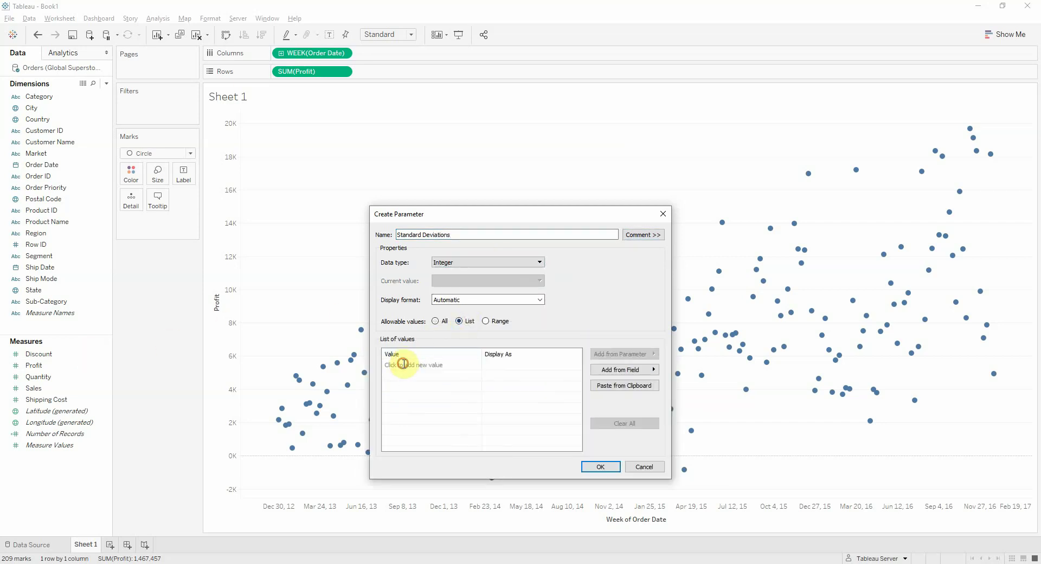
type("1")
key("Return")
type("2")
key("Return")
type("3")
key("Return")
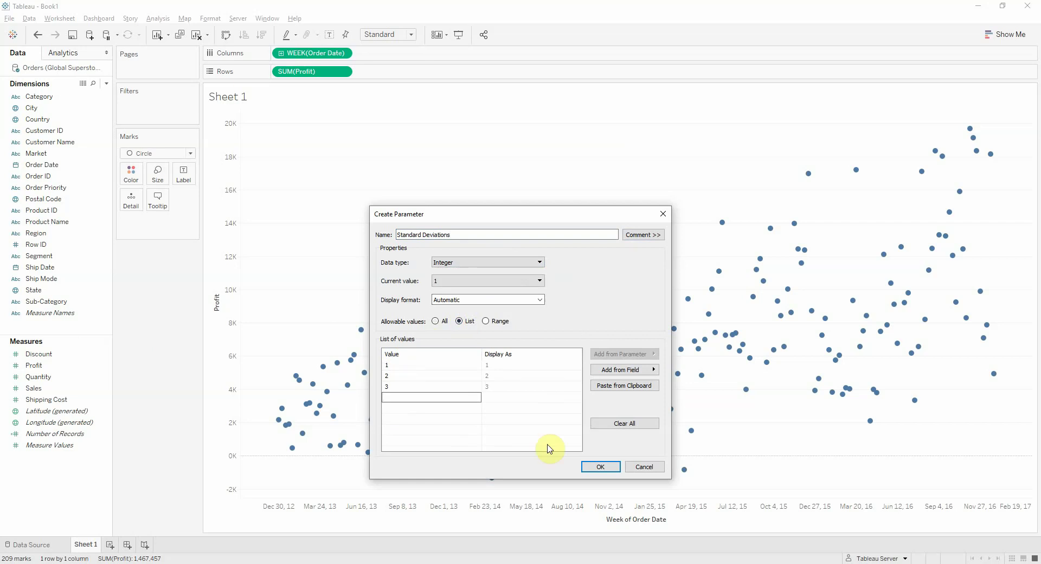
left_click(600, 467)
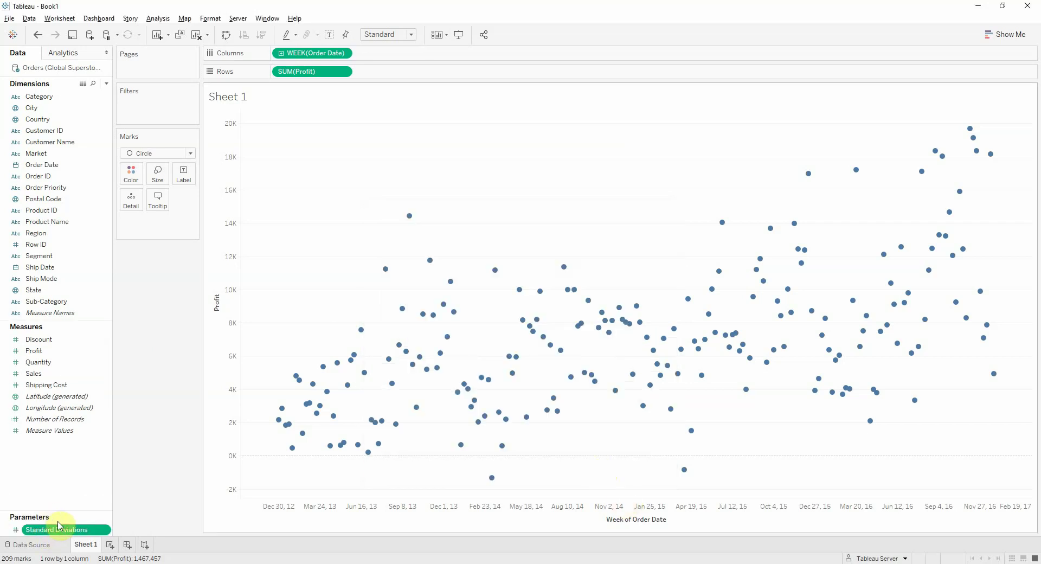
left_click(53, 483)
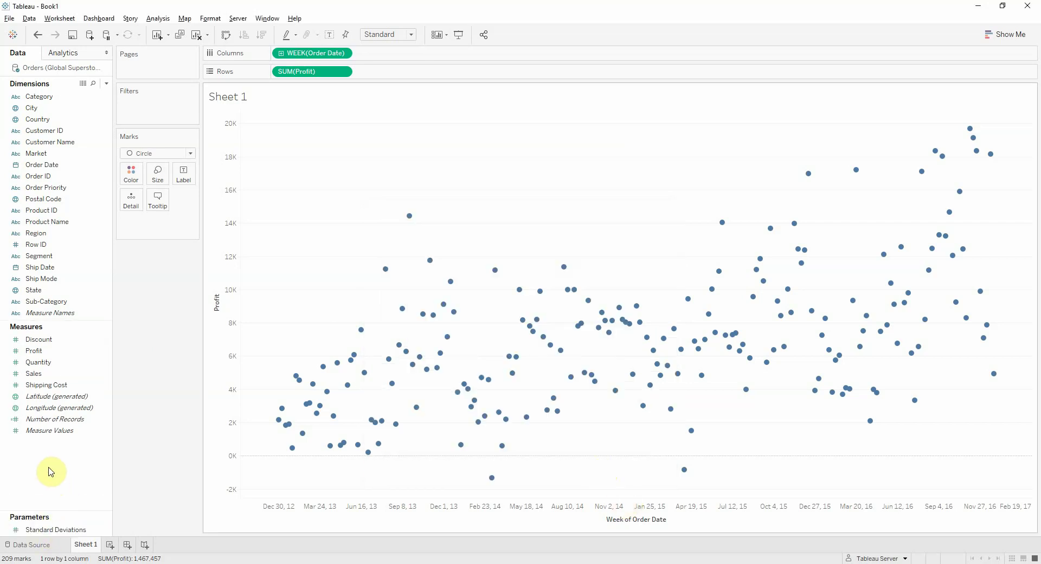
Create a calculated field named Lower Bound beginning with WINDOW_AVG(SUM([Profit]))
right_click(49, 468)
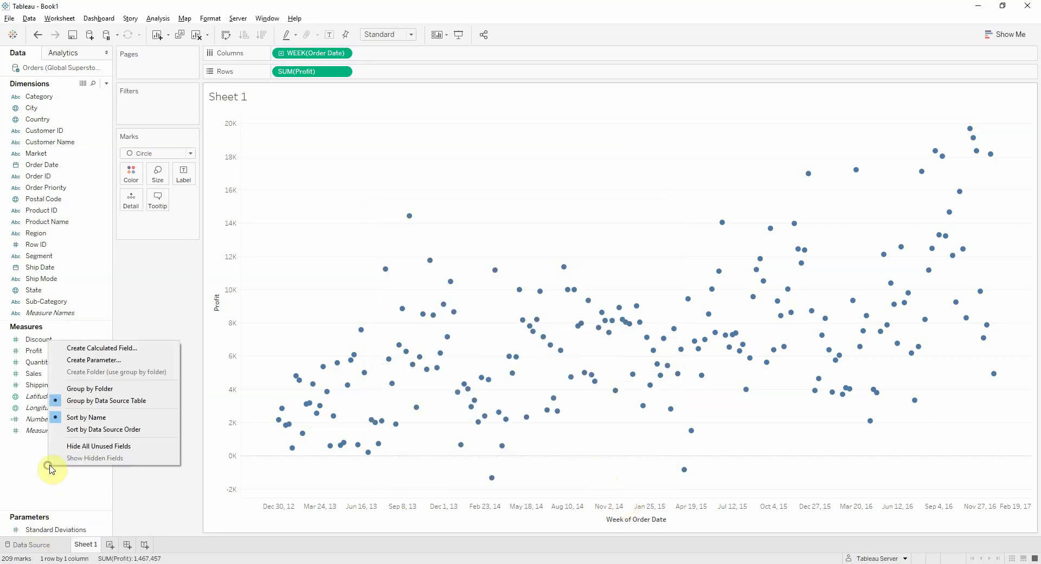
left_click(87, 348)
type("Lower Bound")
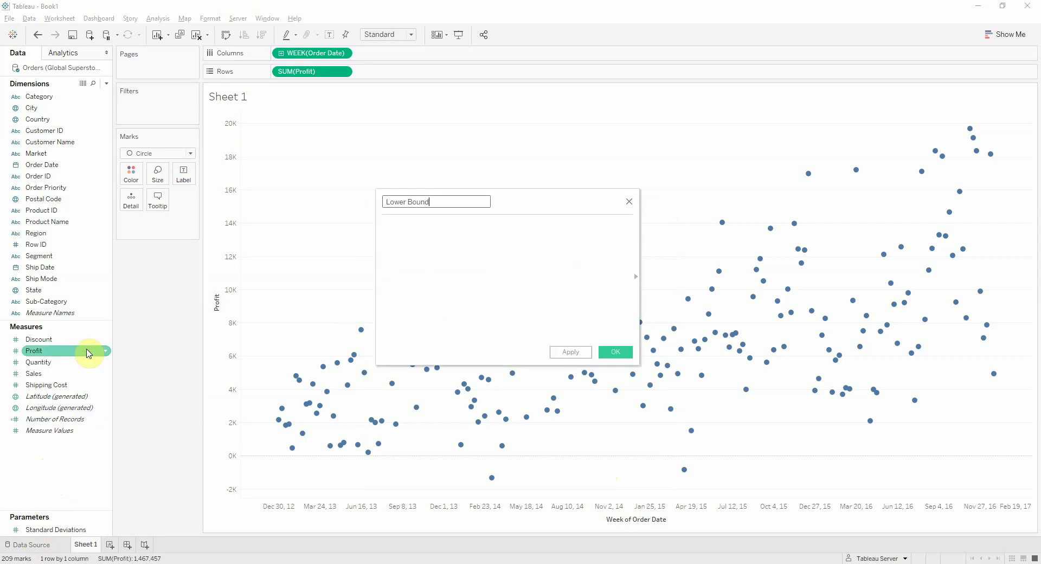
key("Tab")
type("window_a")
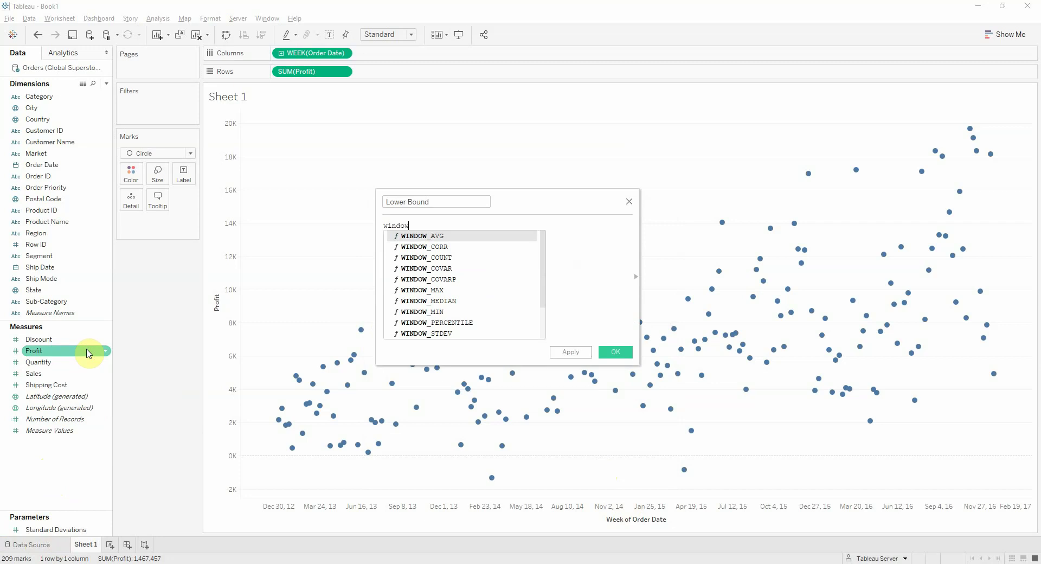
key("Return")
type("sum(pro")
key("Return")
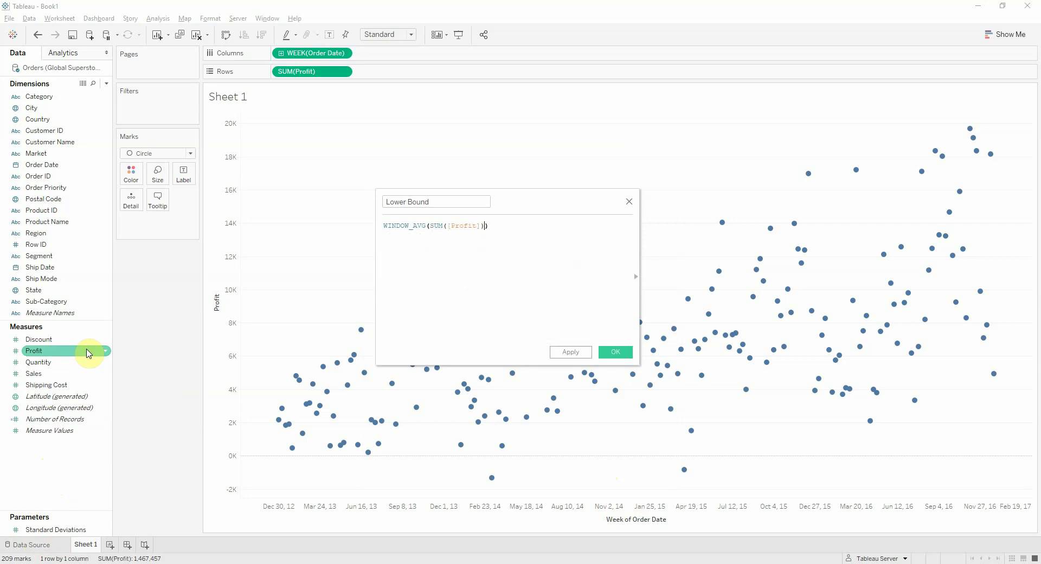
type(")")
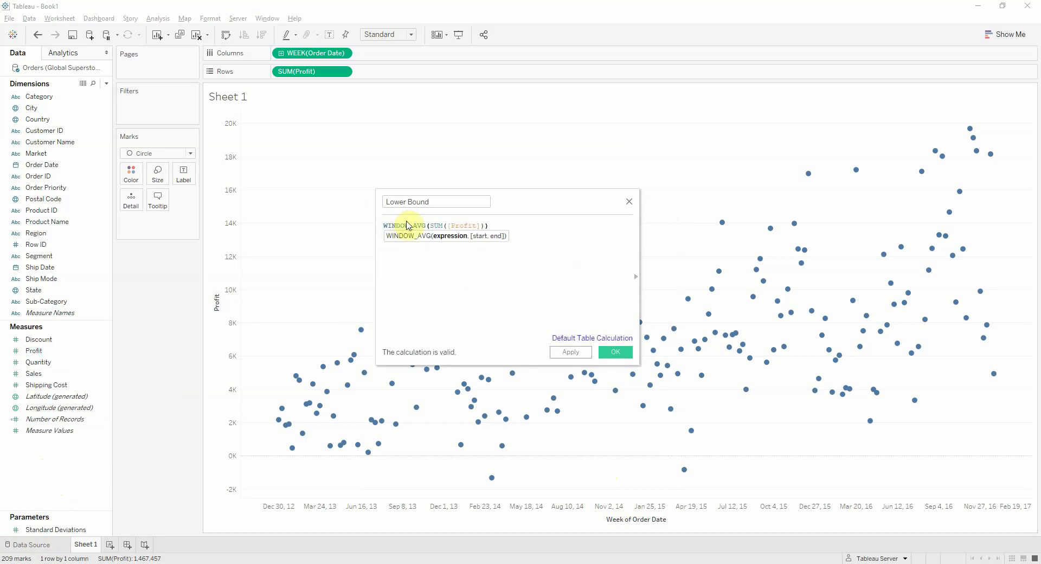
left_click(425, 226)
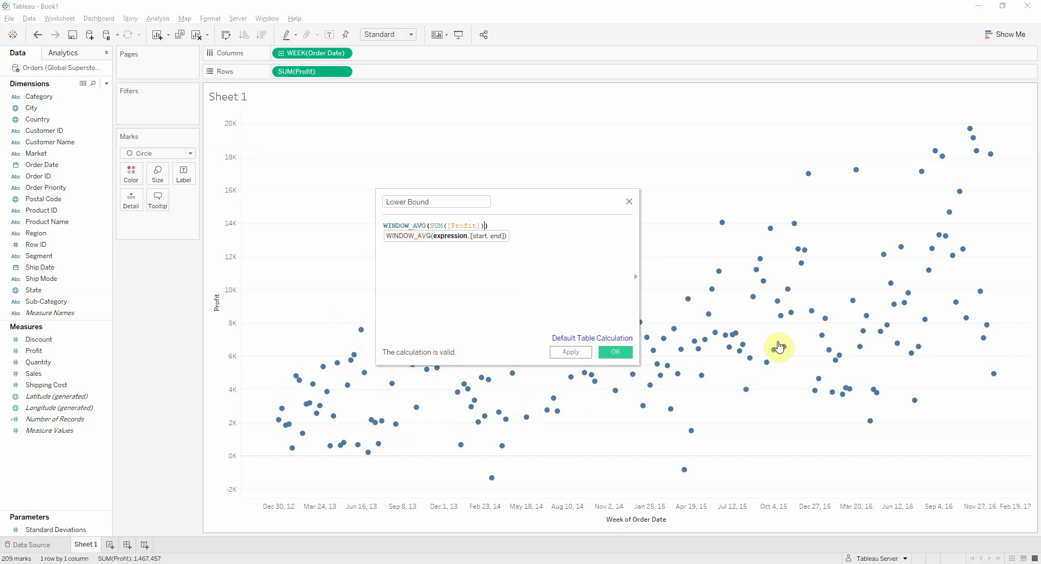
left_click(568, 264)
Subtract WINDOW_STDEV(SUM([Profit])) on a new line of the Lower Bound formula
key("Return")
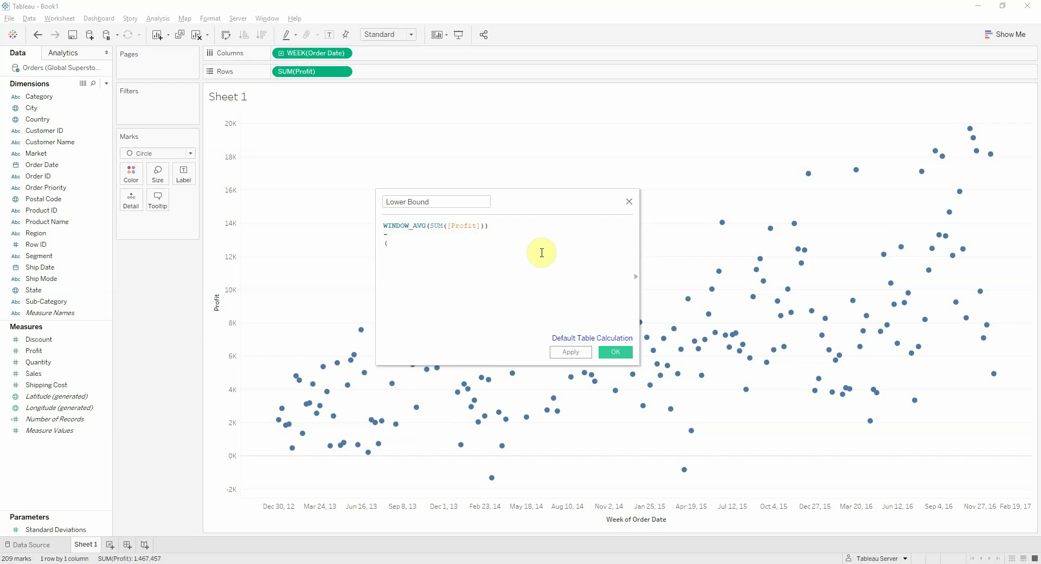
type("stdev")
key("BackSpace")
key("BackSpace")
key("BackSpace")
key("BackSpace")
key("BackSpace")
type("wind")
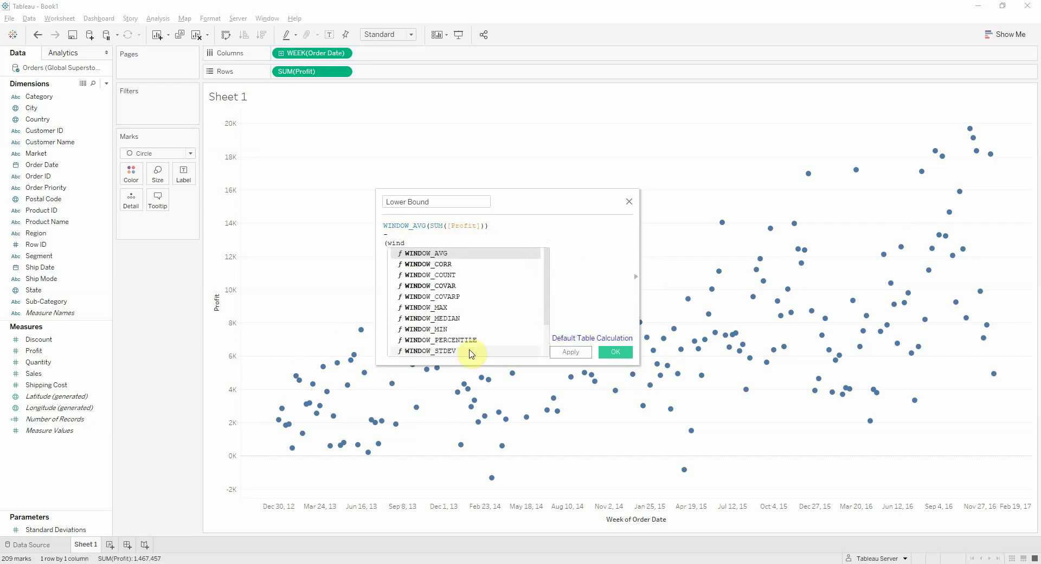
double_click(430, 351)
type("su")
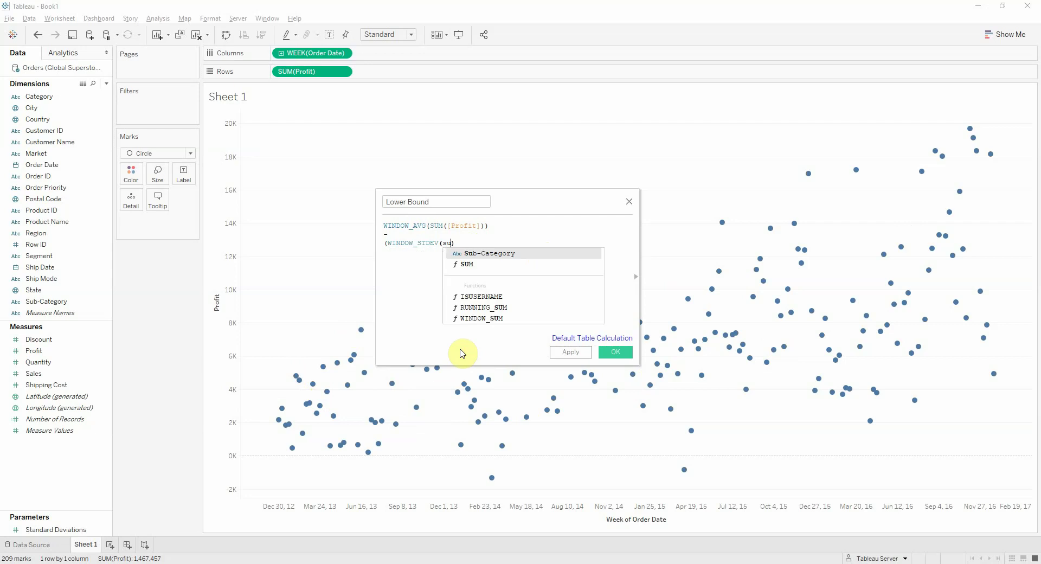
type("m")
key("Return")
type("profi")
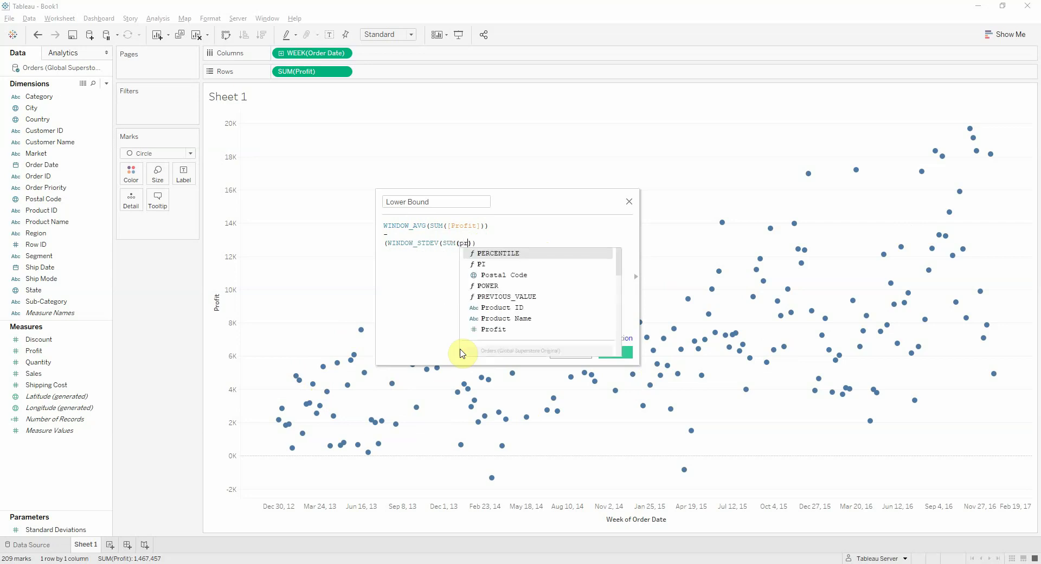
key("Return")
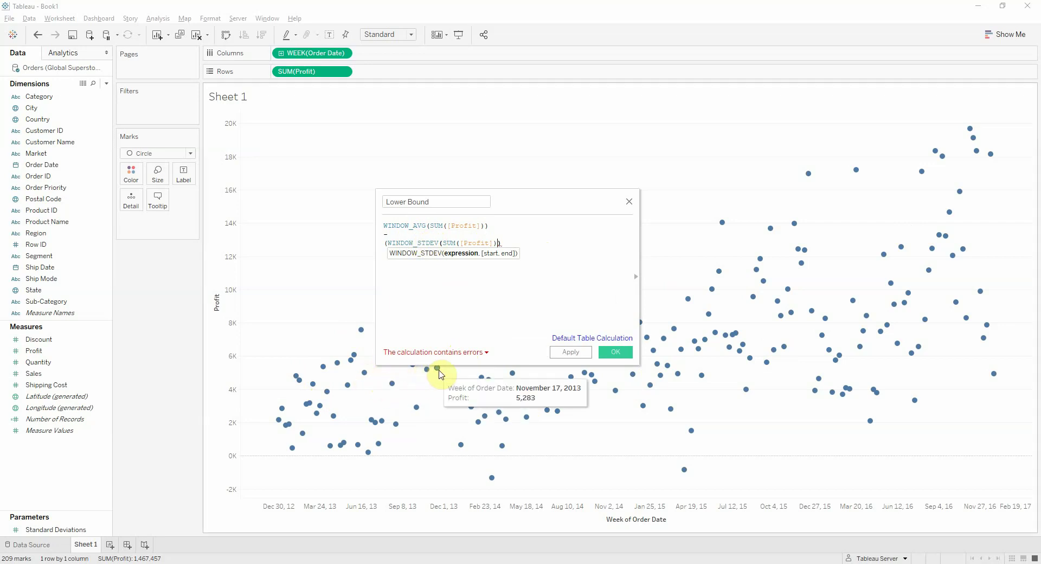
Multiply the standard deviation term by [Standard Deviations] and save Lower Bound
left_click(530, 242)
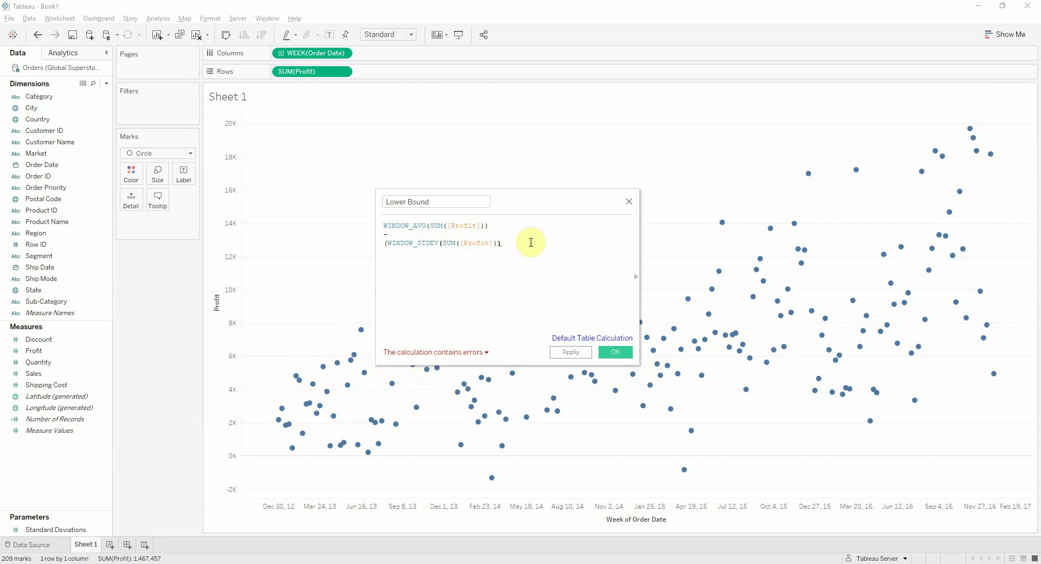
type("*stand")
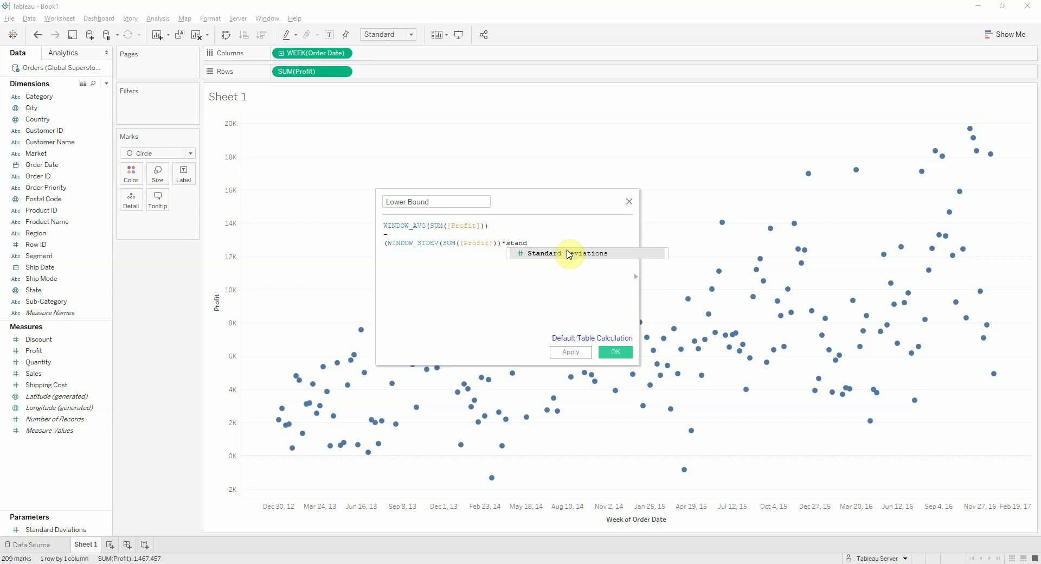
left_click(569, 253)
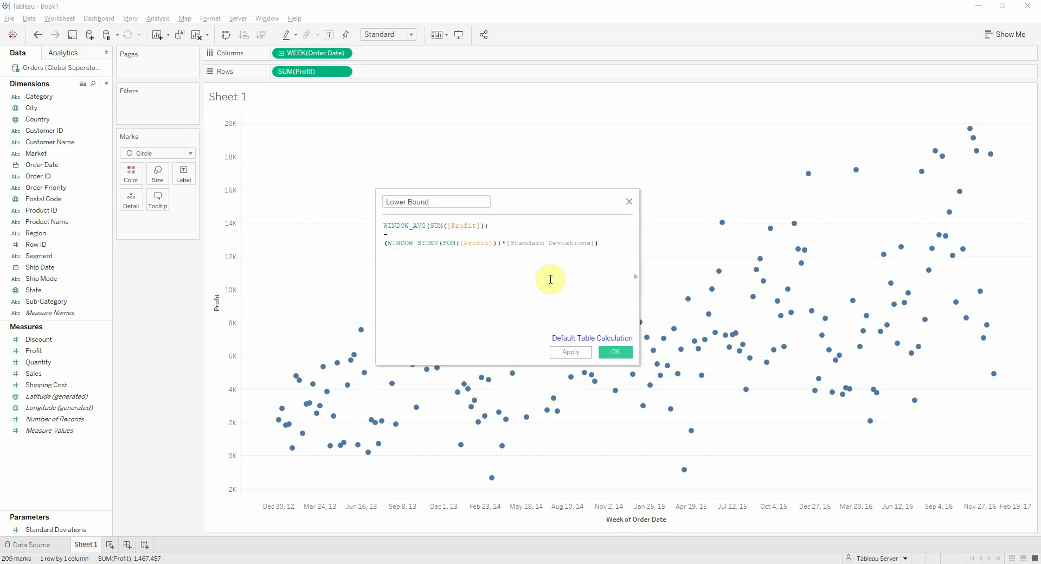
left_click(613, 353)
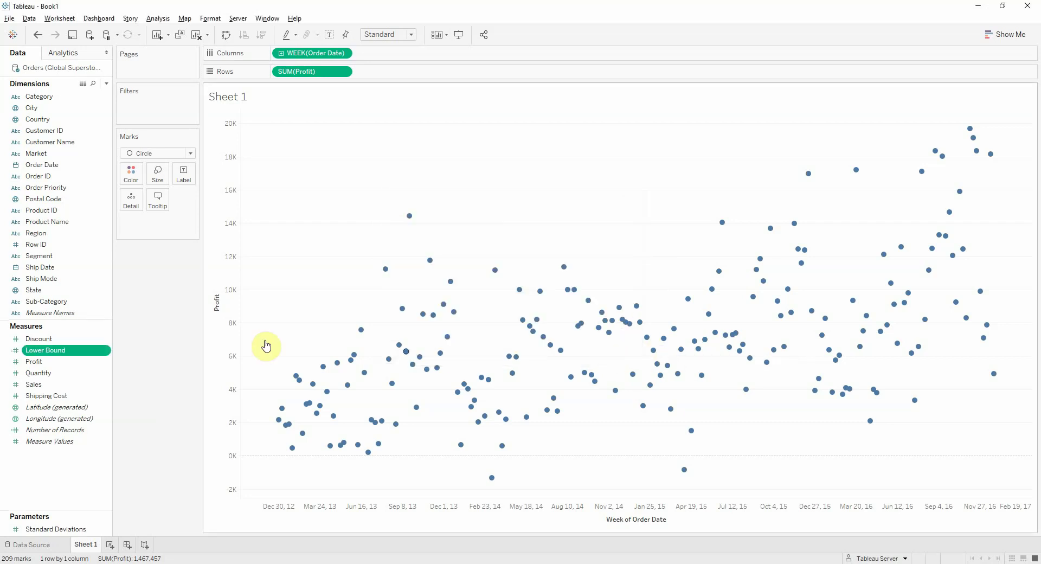
Duplicate Lower Bound, rename the copy Upper Bound, and change its minus to plus
right_click(56, 356)
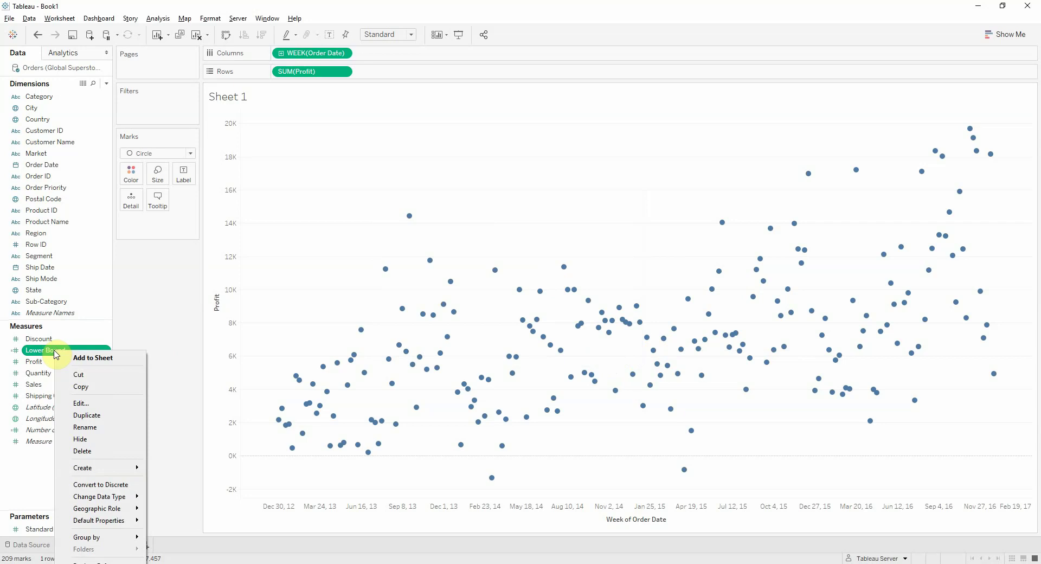
left_click(97, 415)
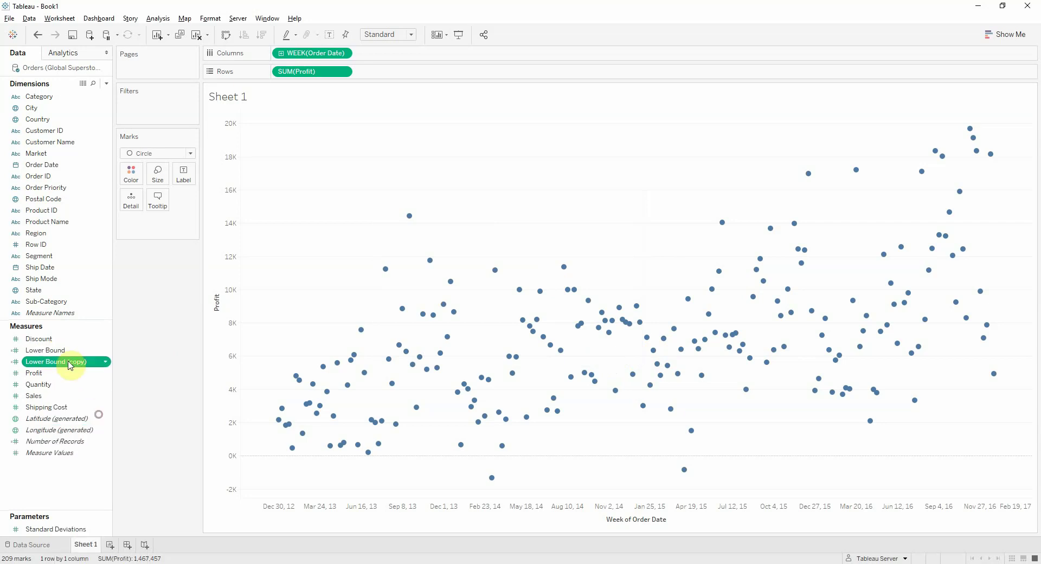
right_click(63, 362)
left_click(93, 176)
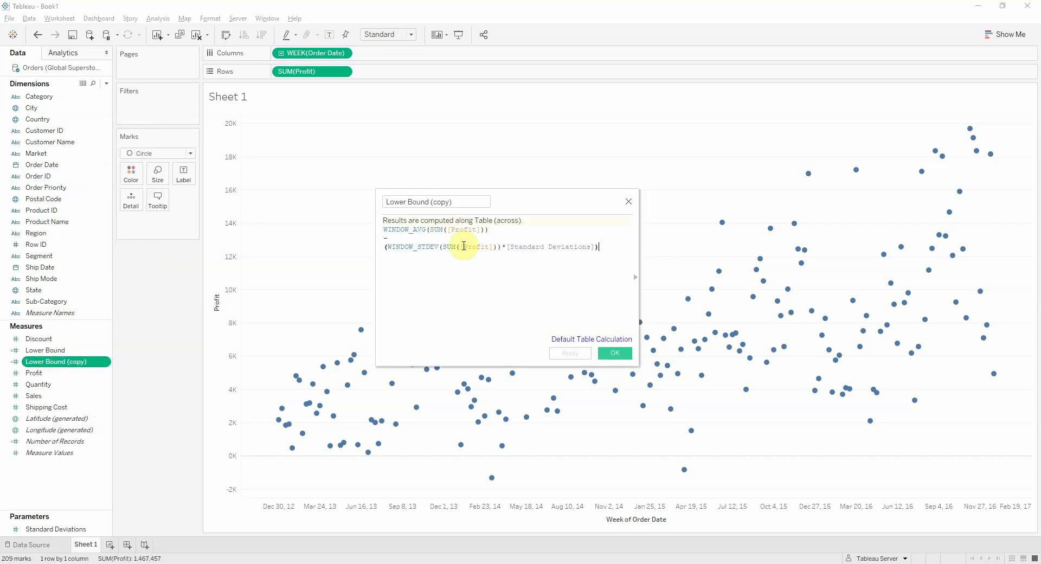
double_click(395, 202)
type("Upper")
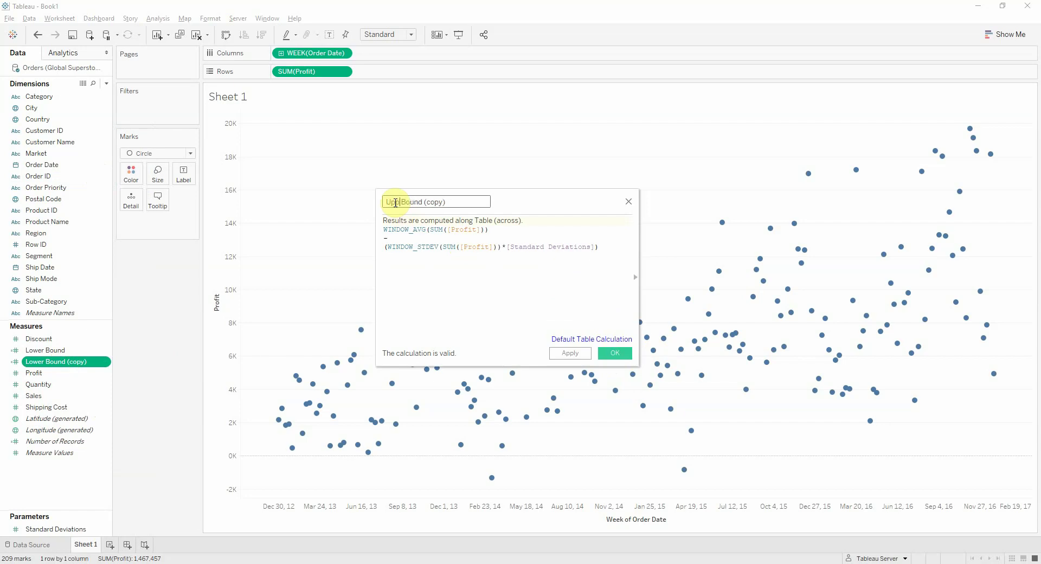
left_click(432, 200)
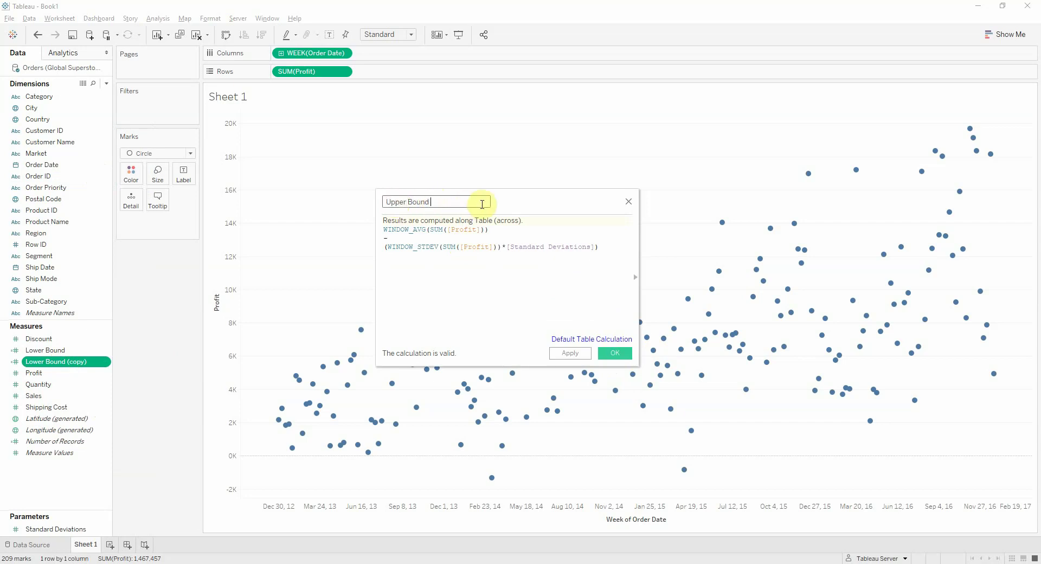
left_click(407, 238)
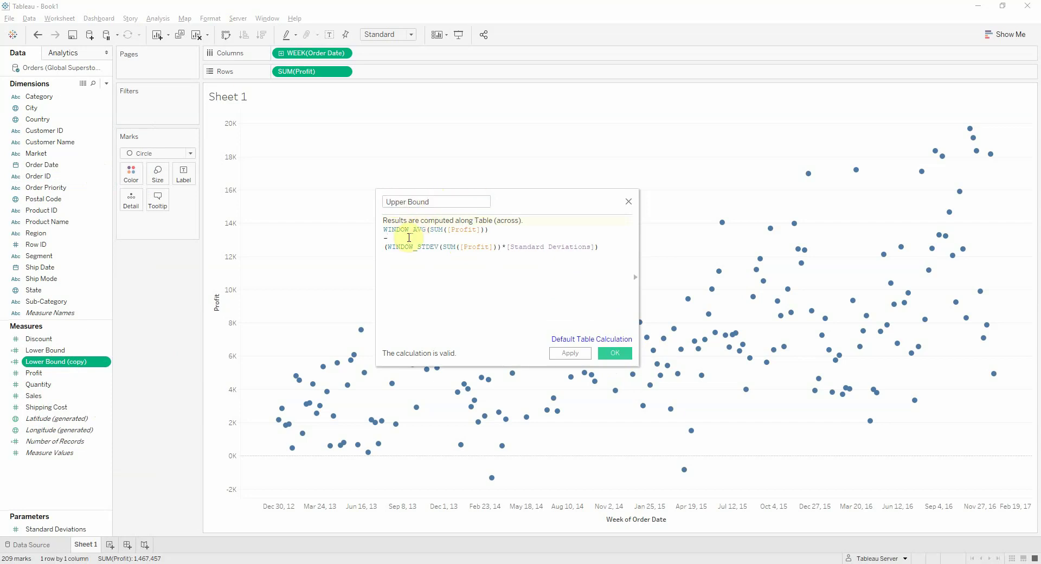
key("BackSpace")
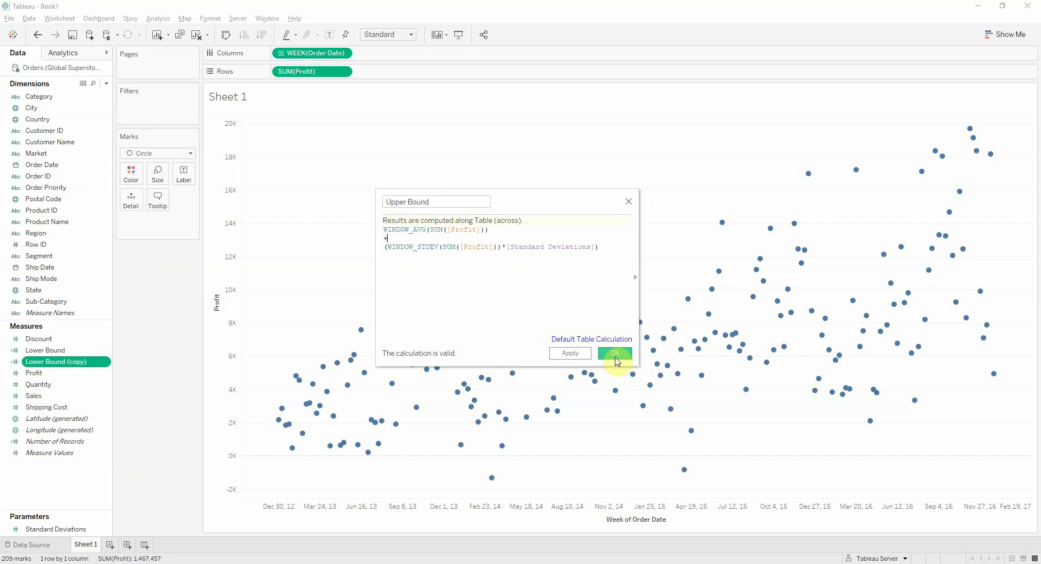
left_click(615, 353)
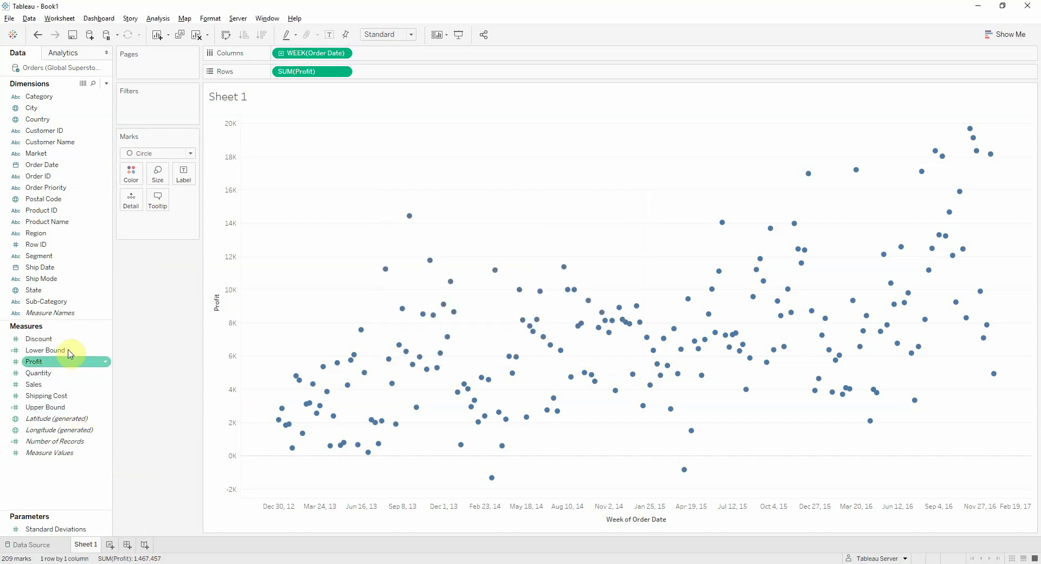
Add Measure Values as a second row pane, keeping only Lower Bound, Profit and Upper Bound
left_click(154, 348)
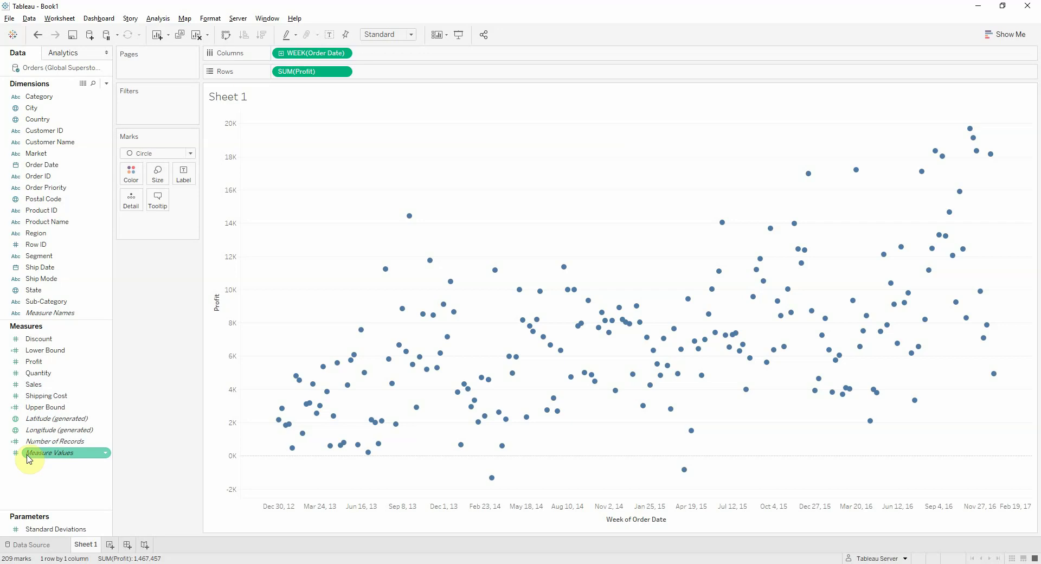
left_click_drag(29, 459, 367, 80)
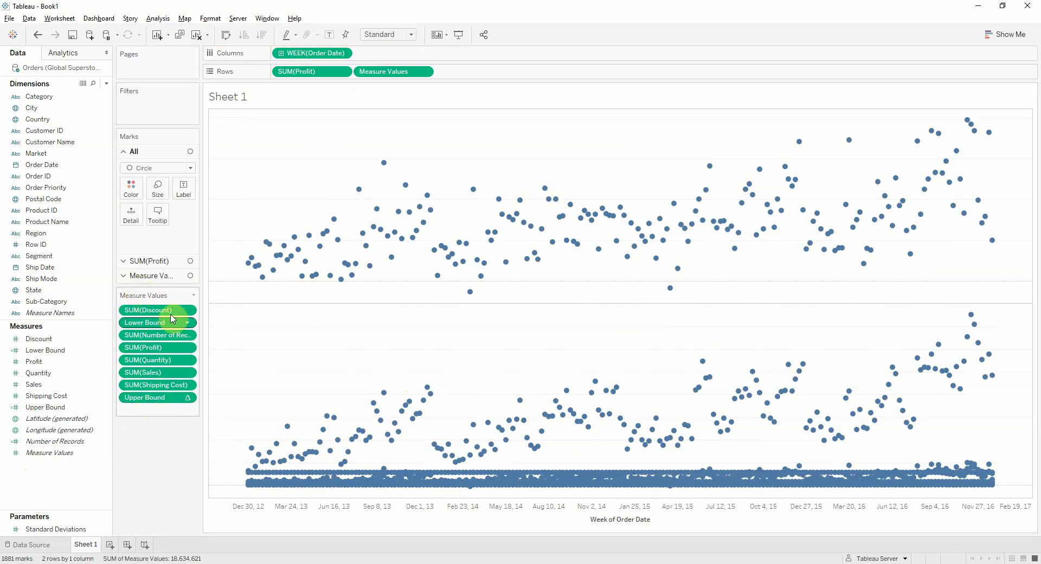
left_click(162, 361, "ctrl")
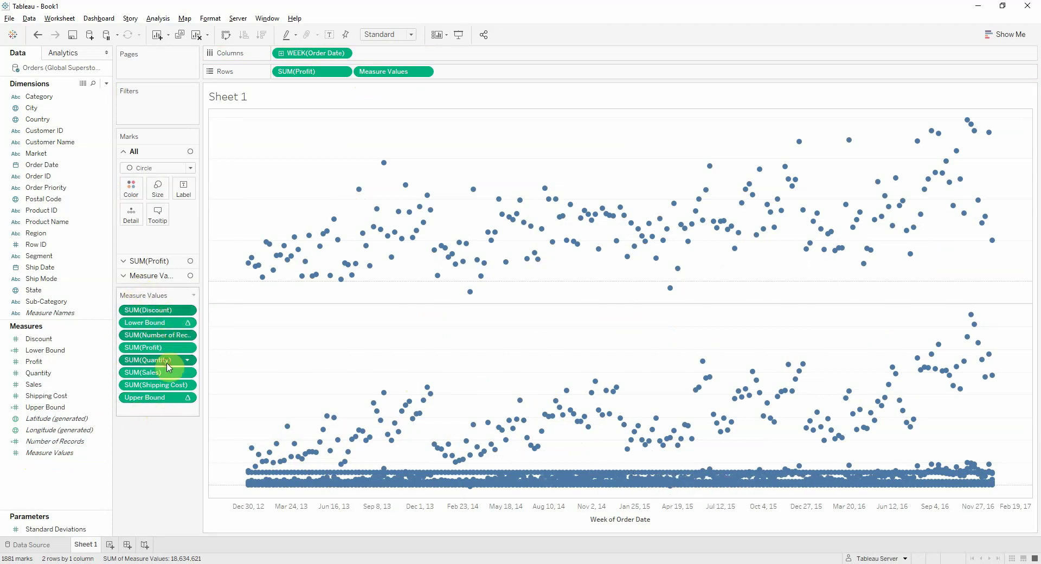
left_click(165, 373, "ctrl")
left_click(167, 385, "ctrl")
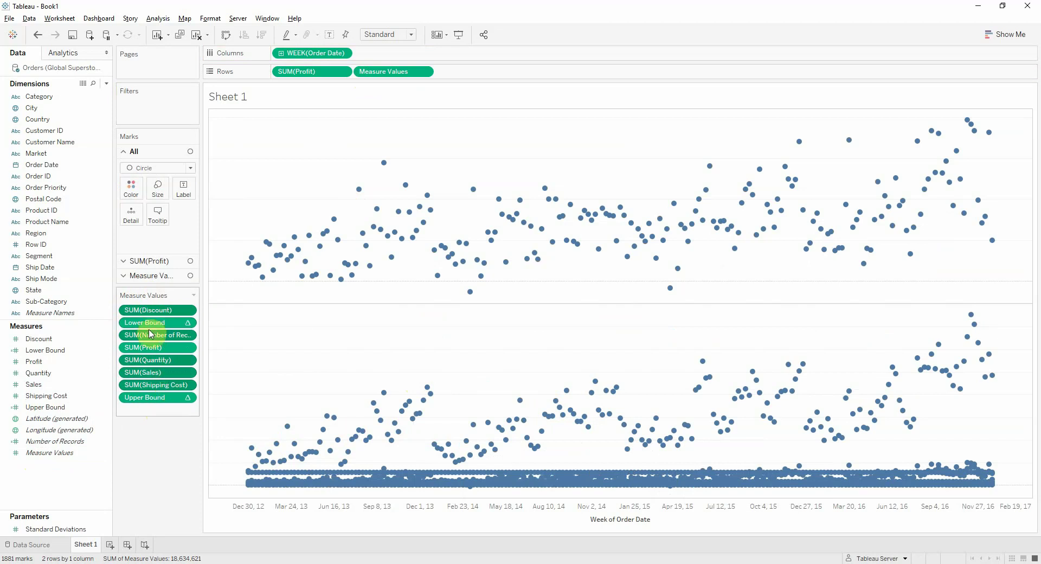
left_click(151, 350, "ctrl")
key("Delete")
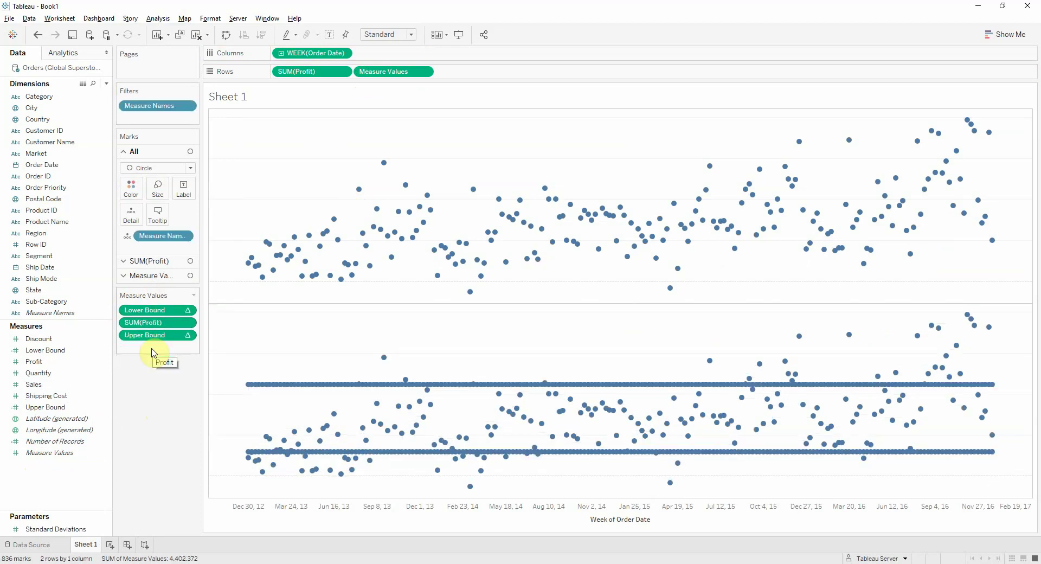
Draw the Measure Values marks as lines at minimum size in light grey
left_click(151, 276)
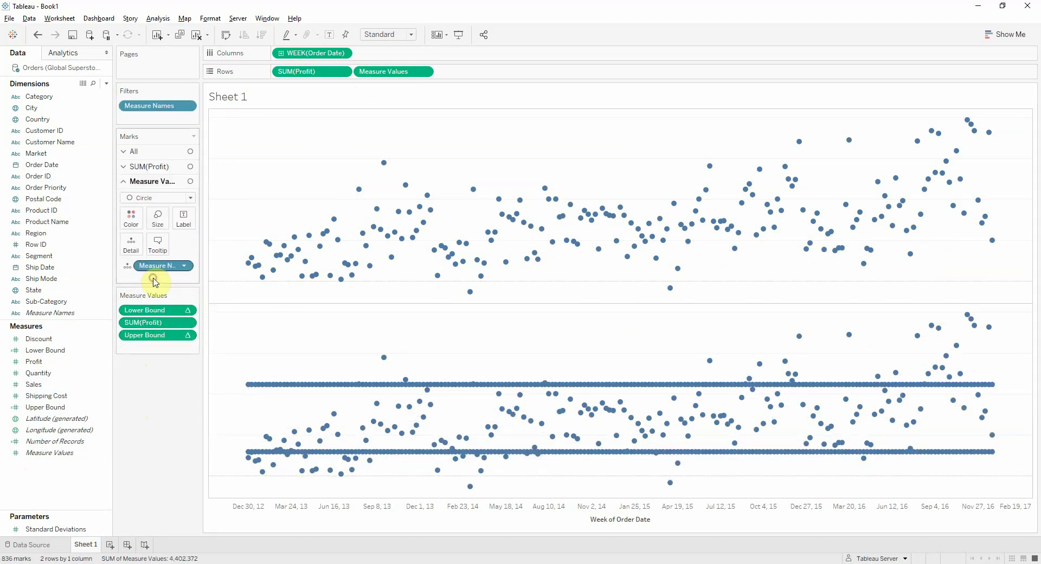
left_click(136, 200)
left_click(143, 231)
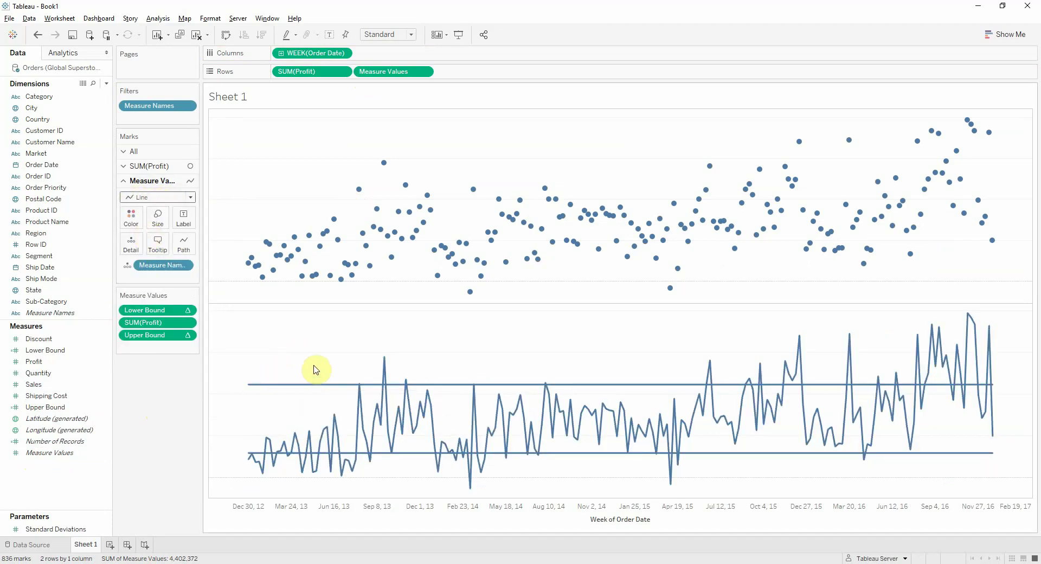
left_click(157, 221)
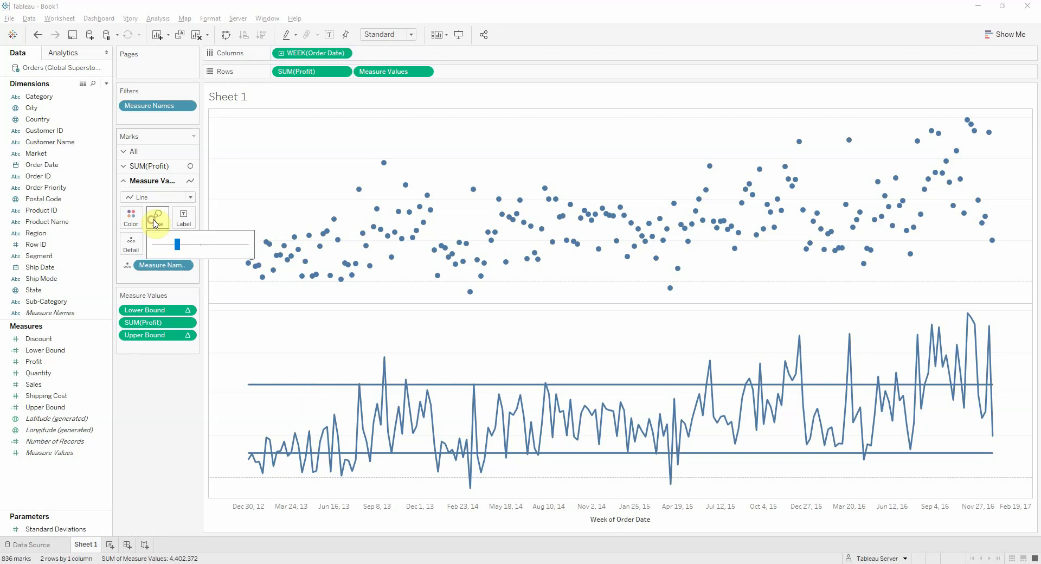
left_click_drag(175, 244, 155, 257)
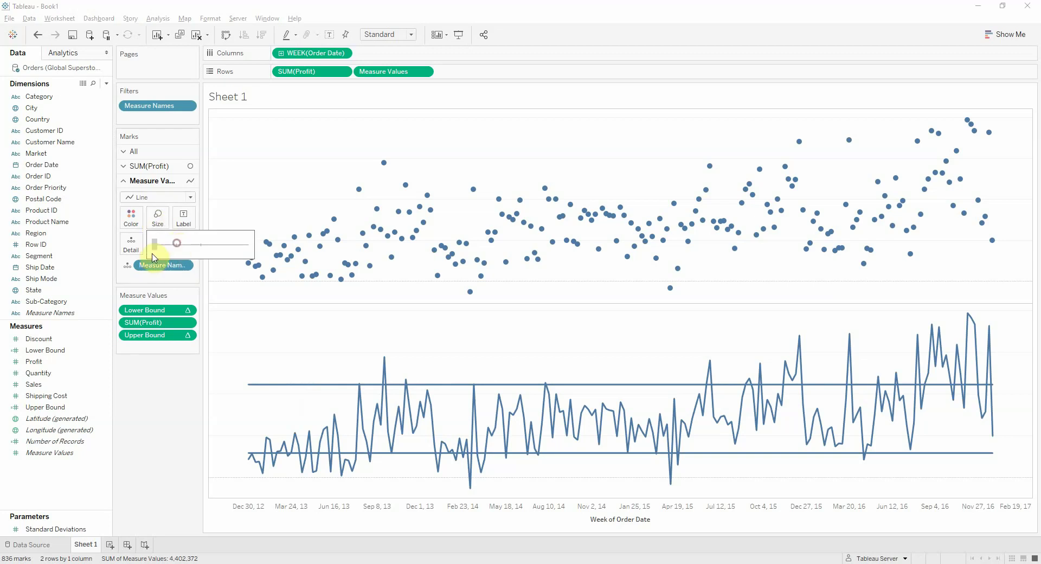
left_click(315, 353)
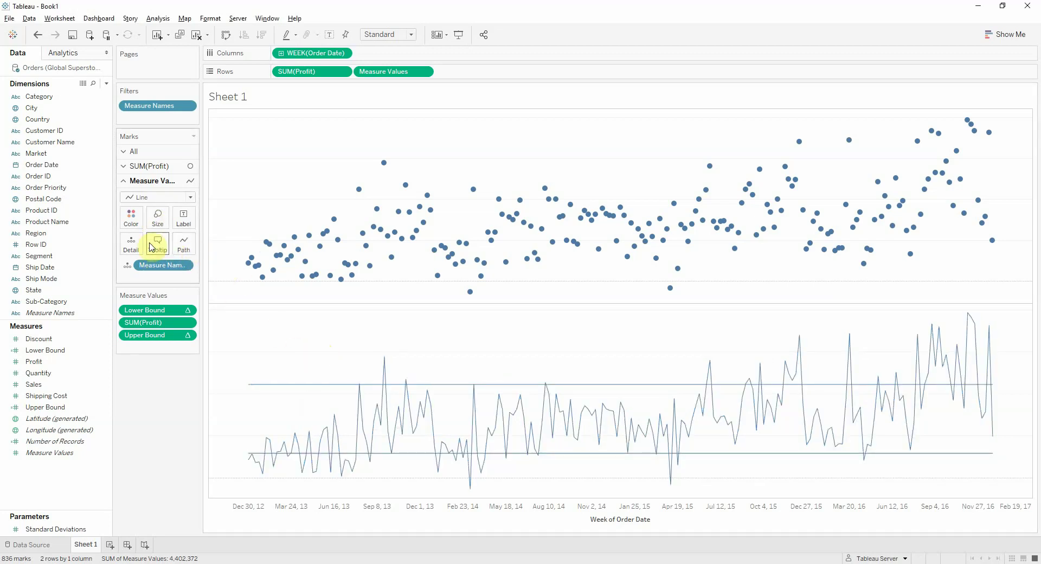
left_click(131, 217)
left_click(199, 294)
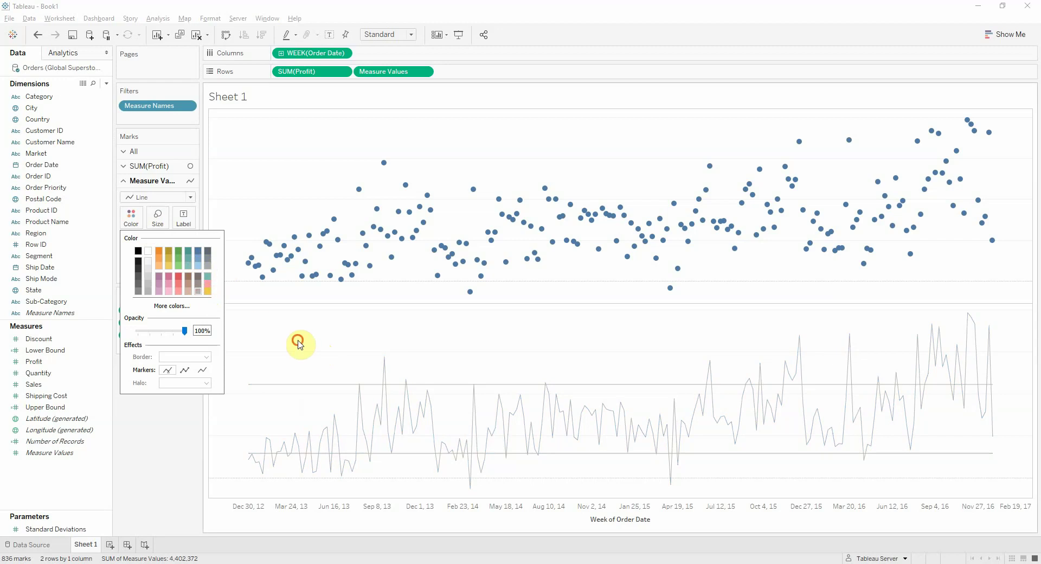
left_click(300, 345)
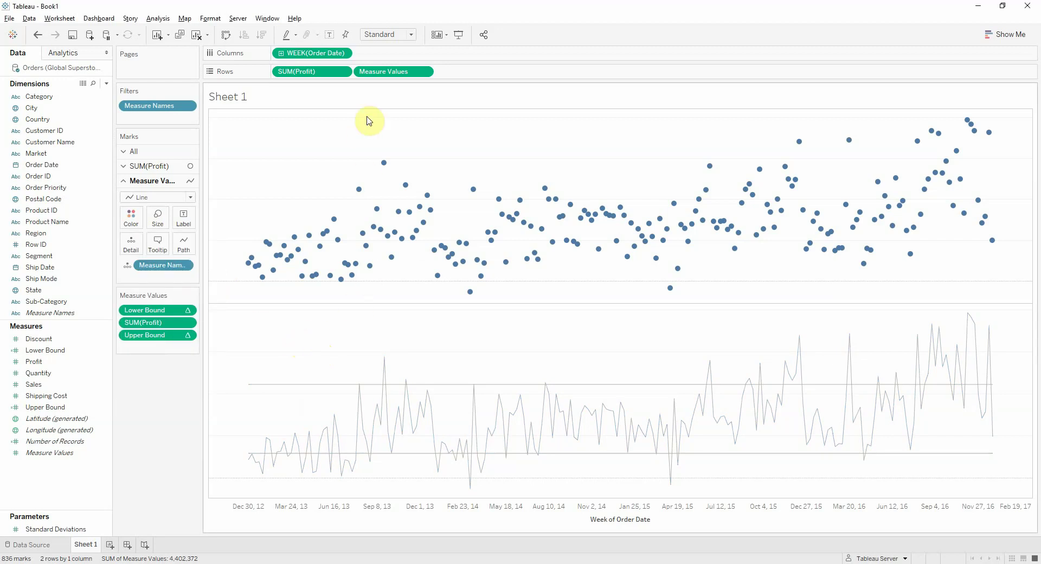
Make Measure Values a dual axis with Profit and synchronize the two axes
right_click(380, 73)
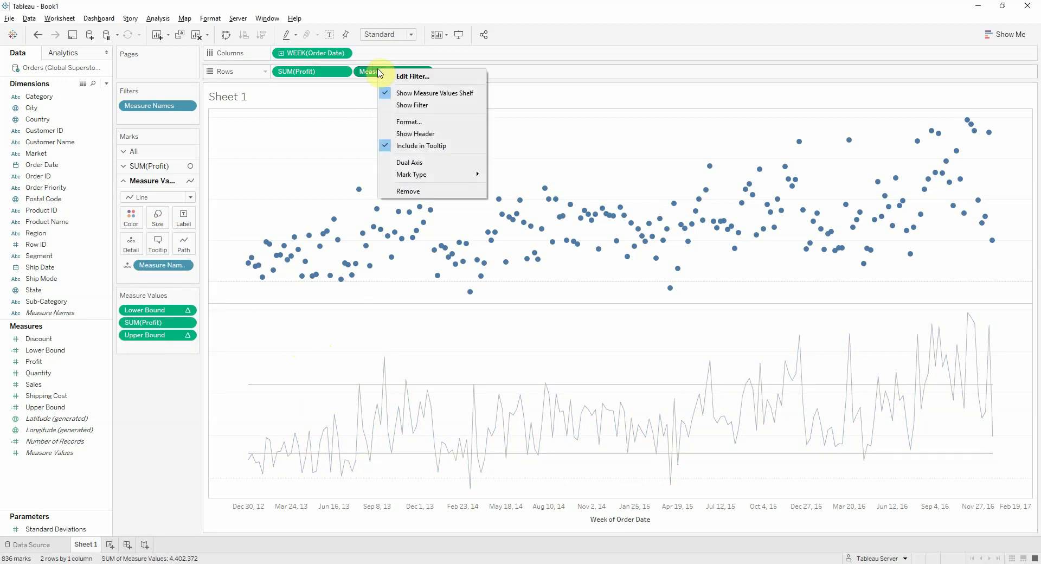
left_click(419, 163)
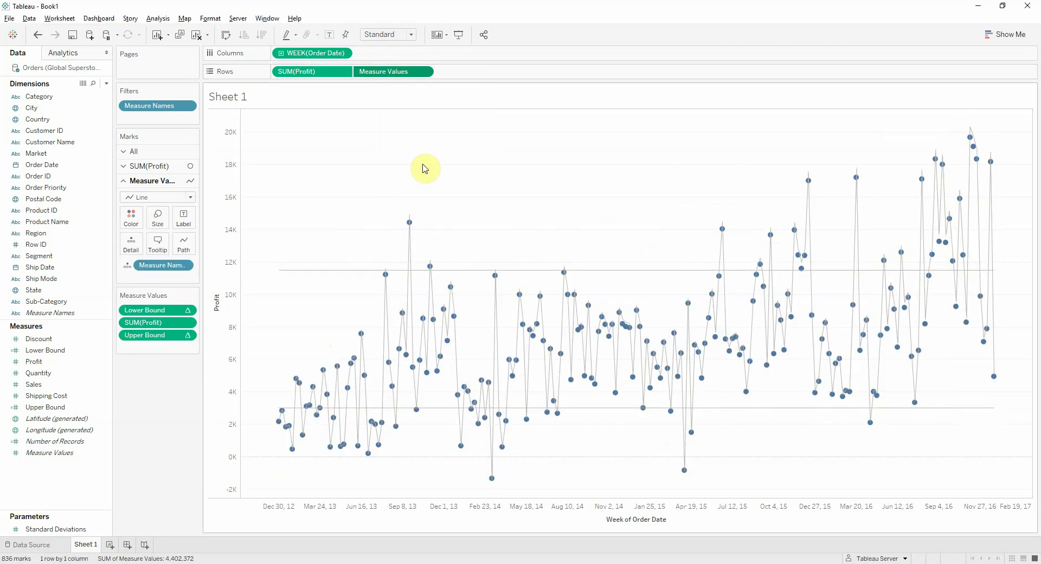
right_click(234, 189)
left_click(260, 241)
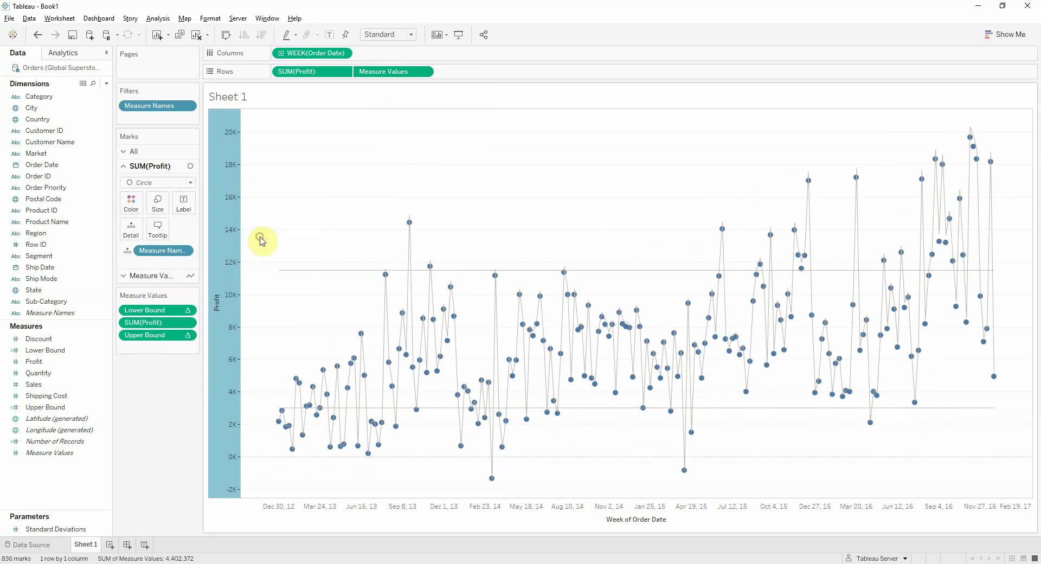
right_click(231, 235)
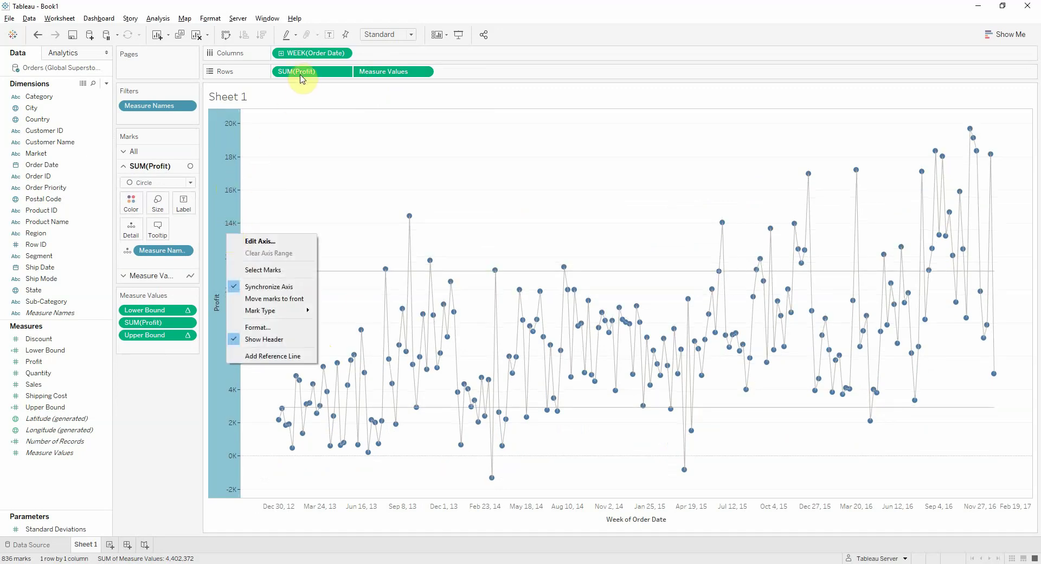
left_click(274, 298)
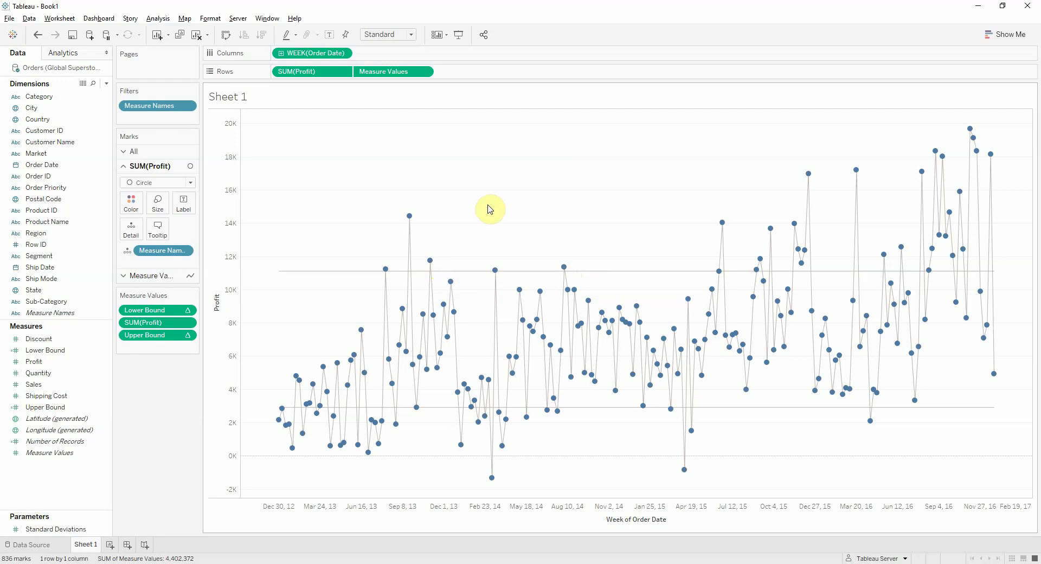
Write an Outliers? calculation: SUM([Profit])<[Lower Bound] OR SUM([Profit])>[Upper Bound]
right_click(73, 470)
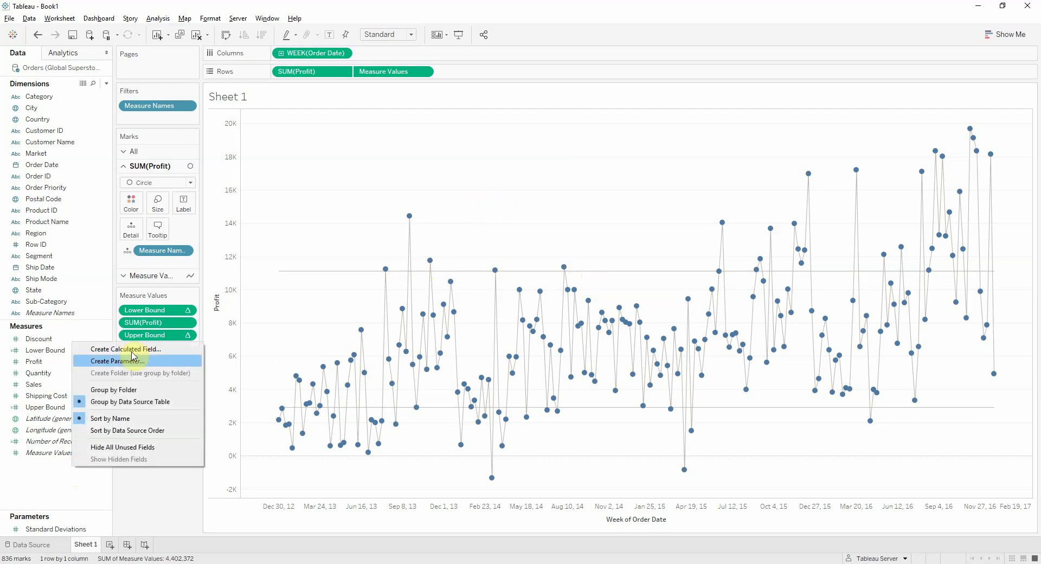
left_click(130, 344)
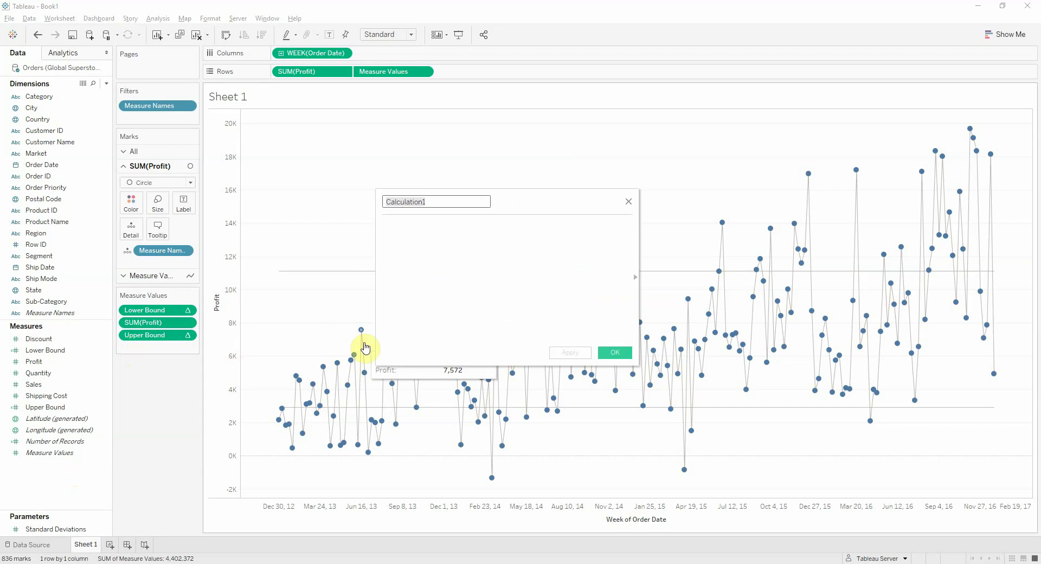
type("Outliers")
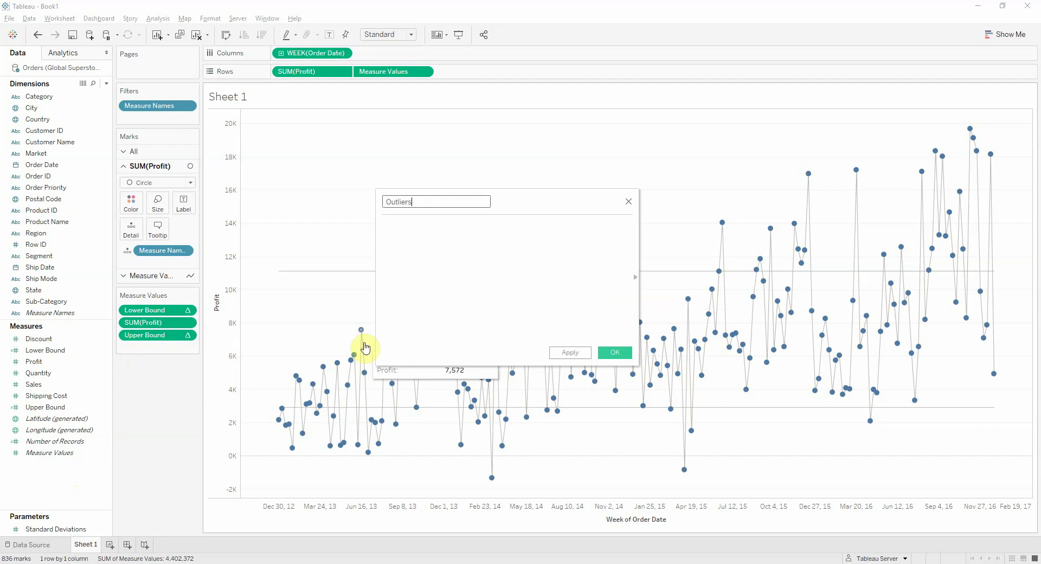
key("Tab")
type("SUM([Profit])")
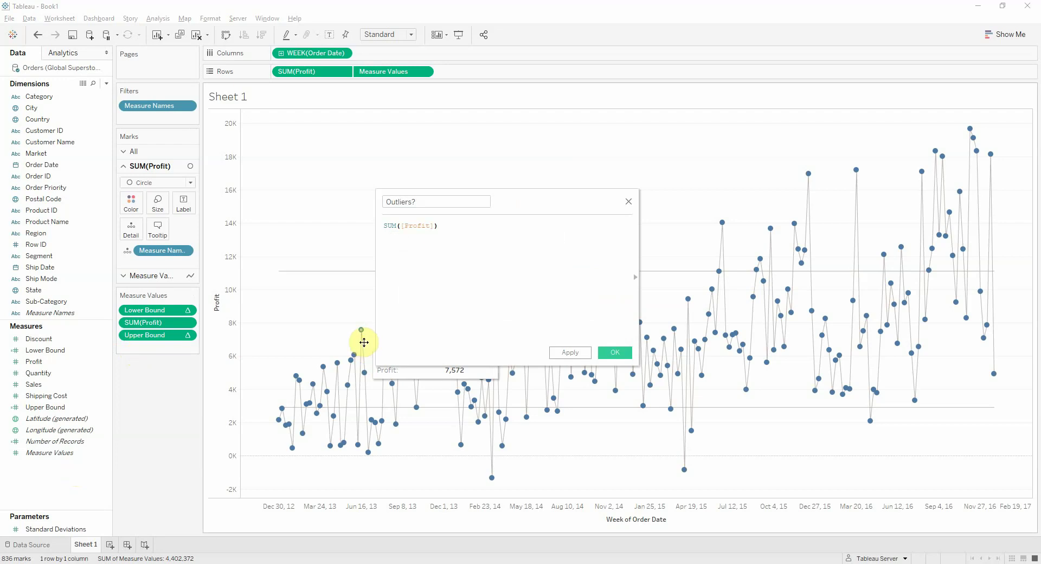
type("<lowe")
key("Down")
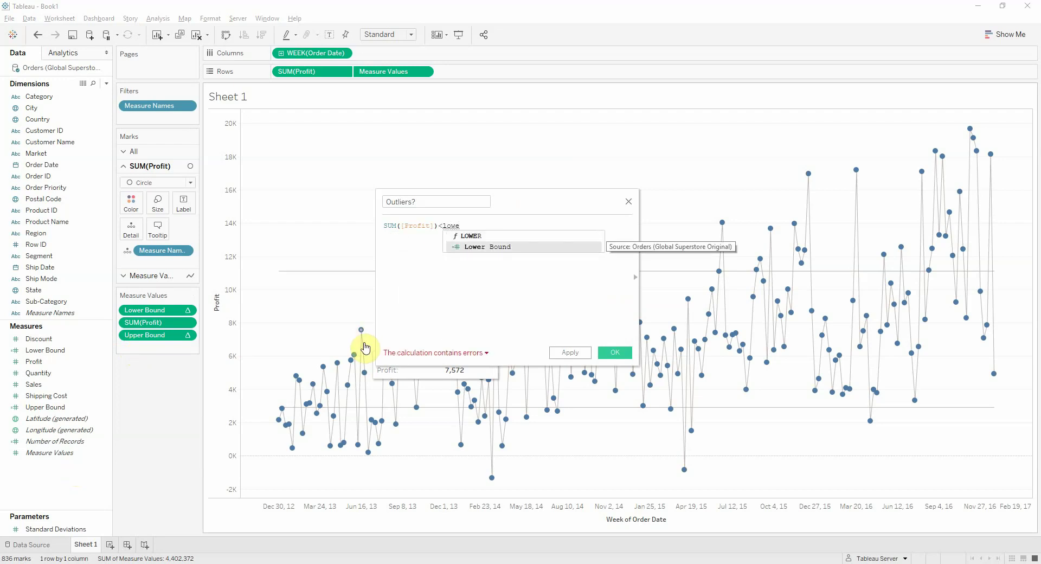
key("Return")
key("Return")
type("OR ")
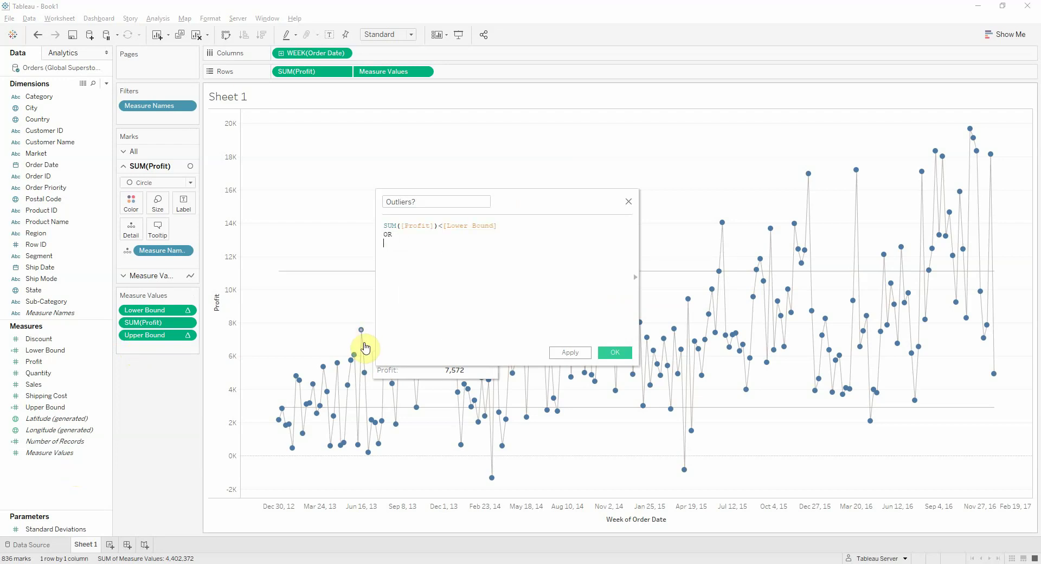
type("SUM([Profit])>upper")
key("Down")
key("Return")
Save Outliers? and use it to colour the chart's points
left_click(611, 353)
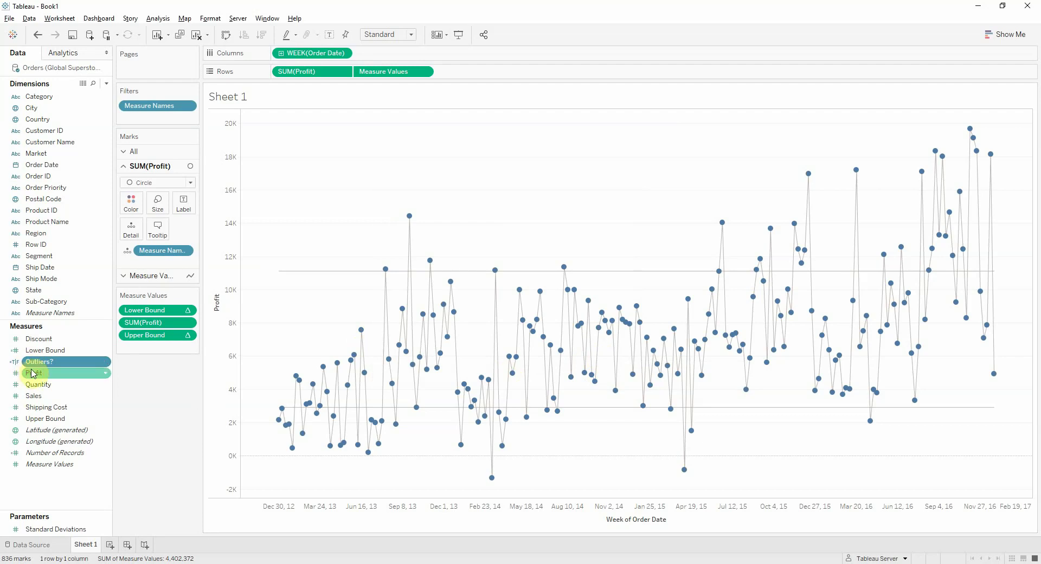
left_click(47, 362)
left_click_drag(48, 361, 134, 209)
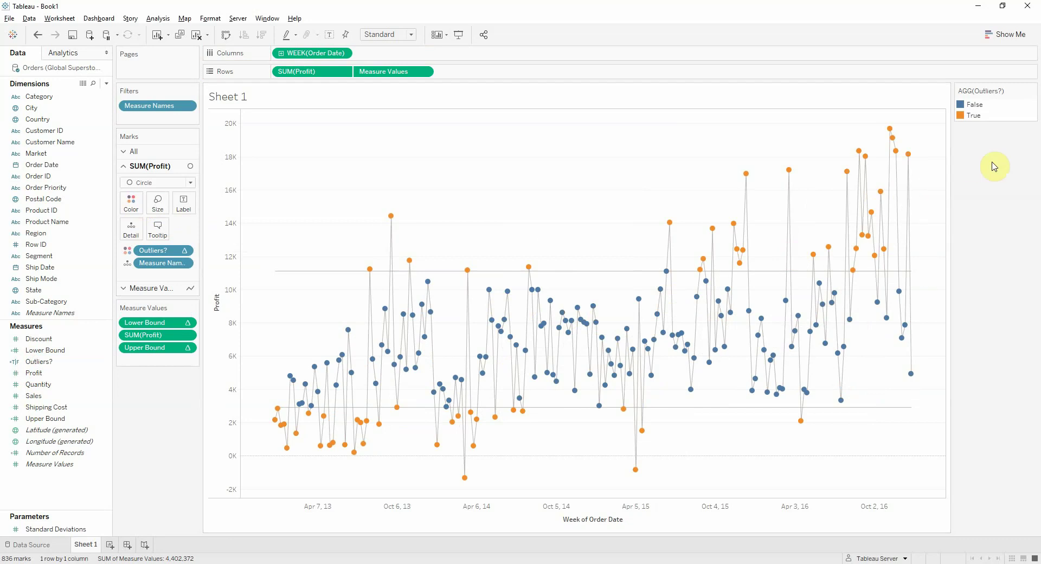
Colour Outliers? False grey and True red, then select the peak points near 17K
left_click(131, 204)
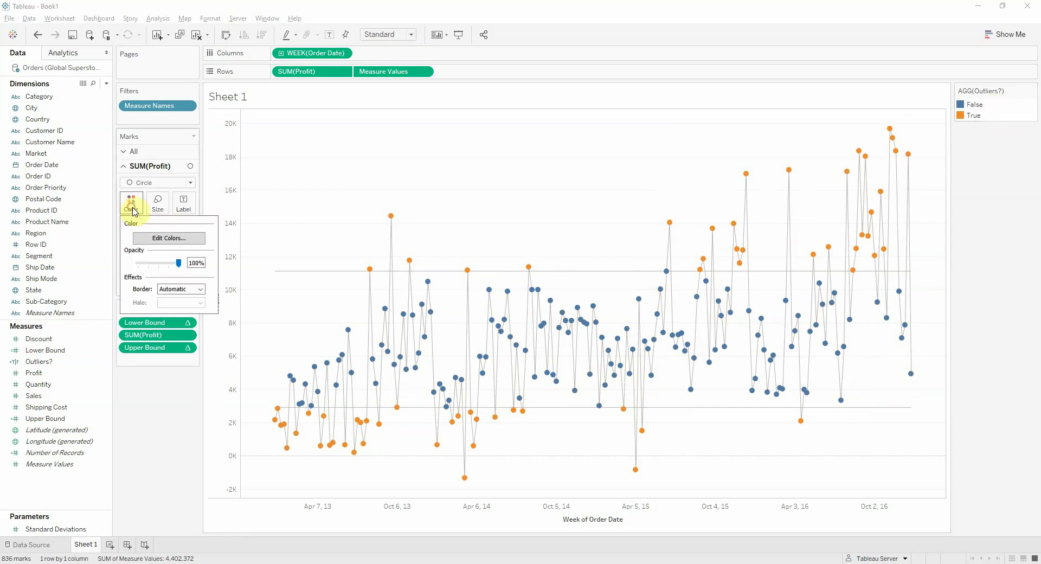
left_click(167, 238)
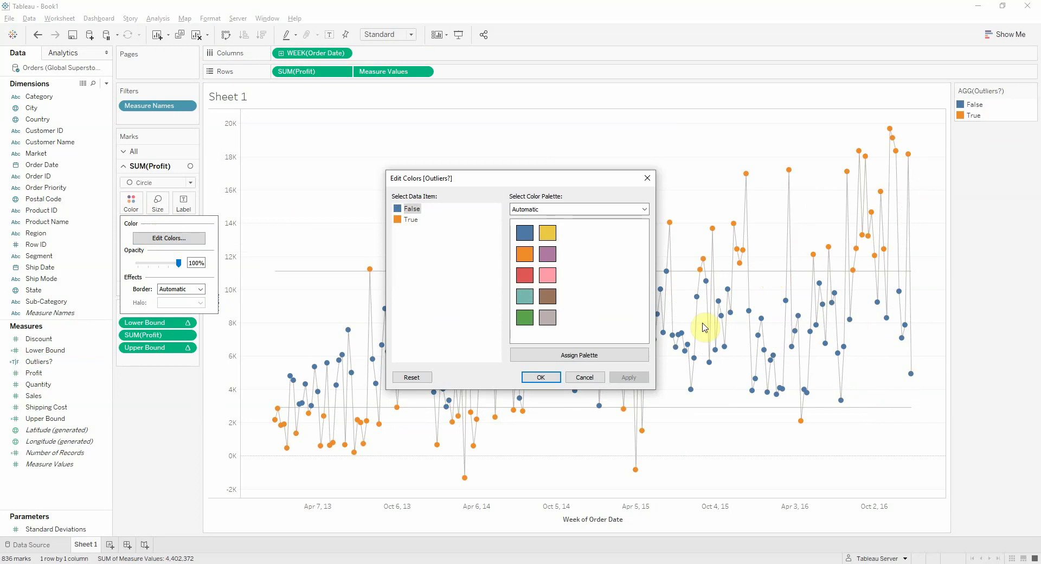
left_click(548, 317)
left_click(410, 219)
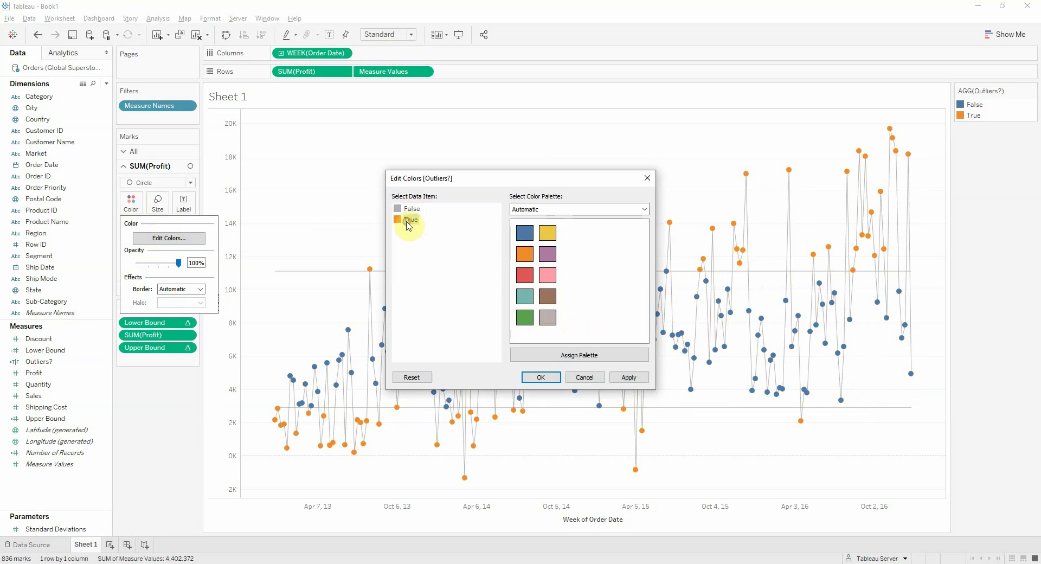
left_click(524, 275)
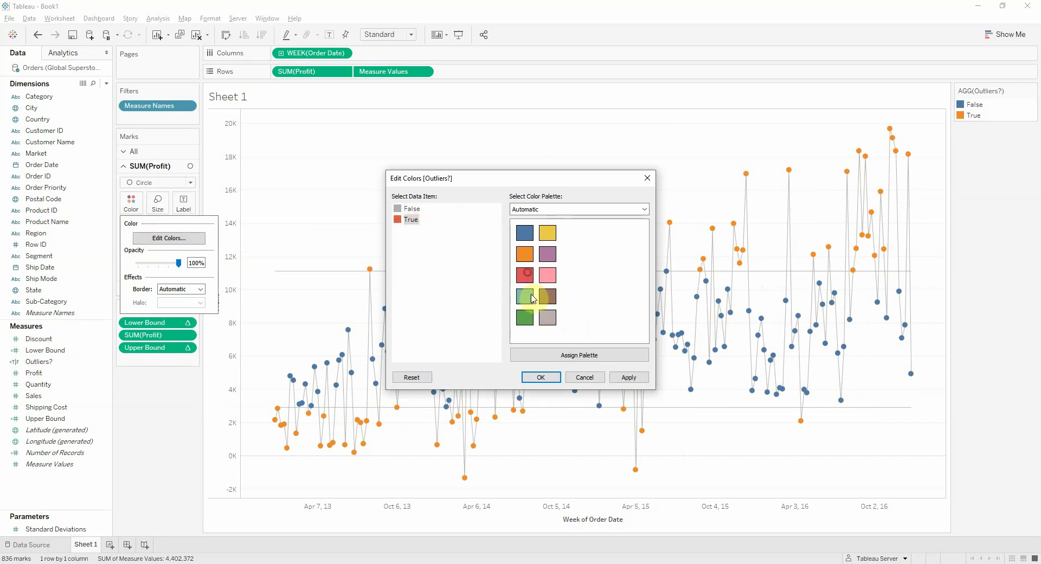
left_click(555, 378)
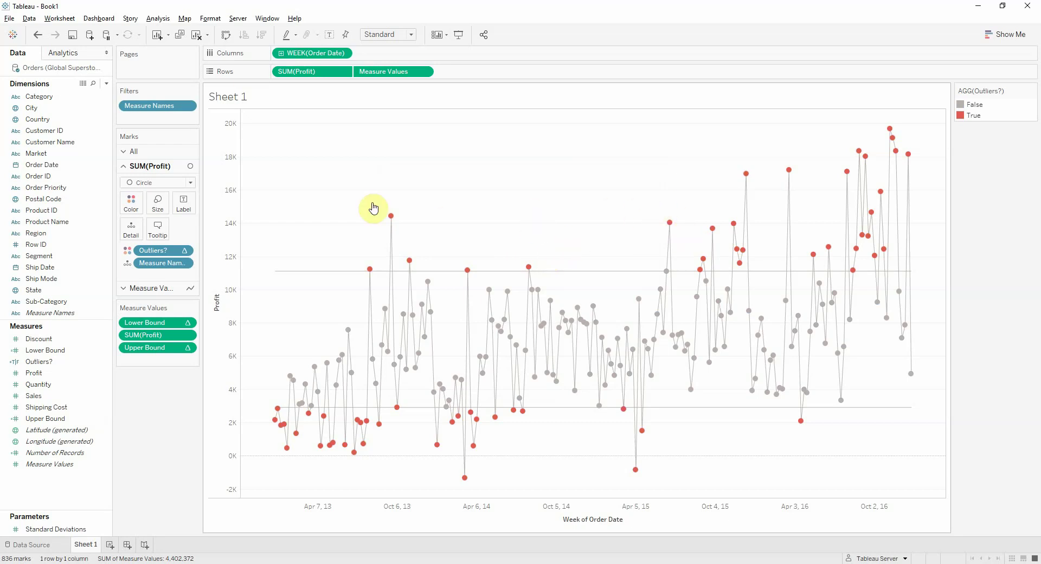
left_click_drag(353, 198, 398, 220)
left_click_drag(652, 145, 863, 228)
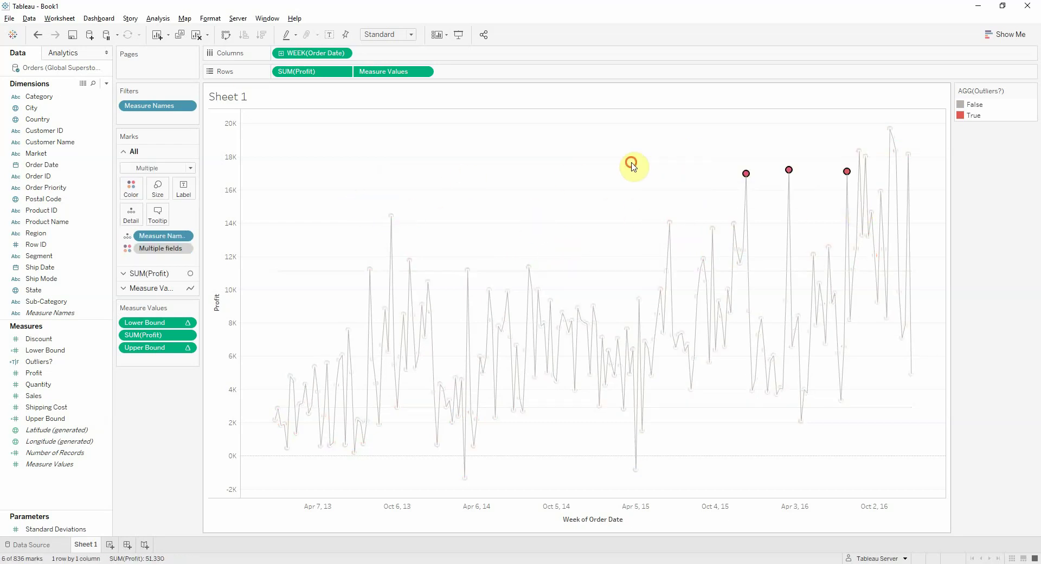
Show the Standard Deviations parameter control on the sheet
left_click(632, 164)
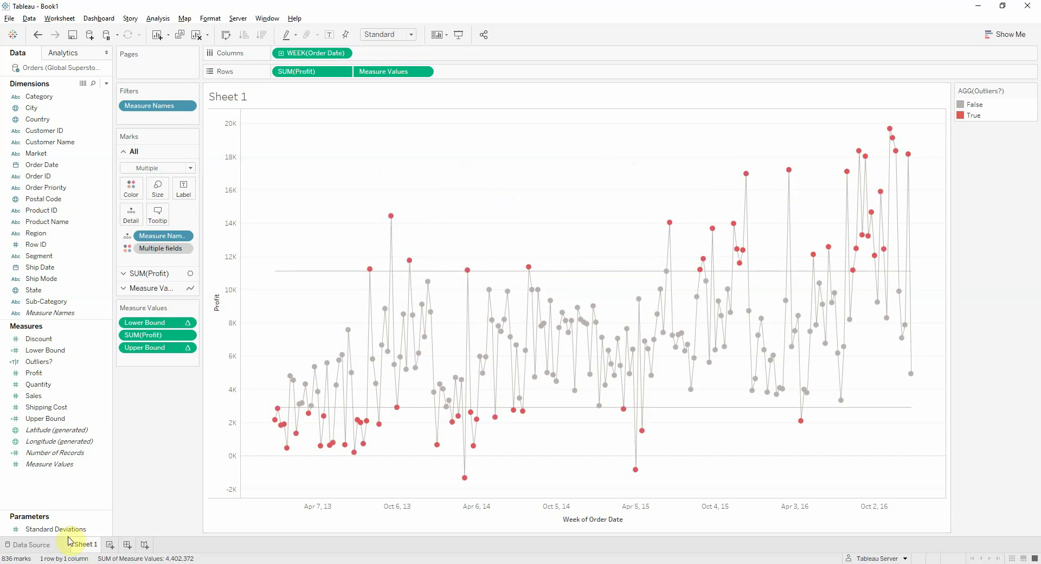
right_click(54, 530)
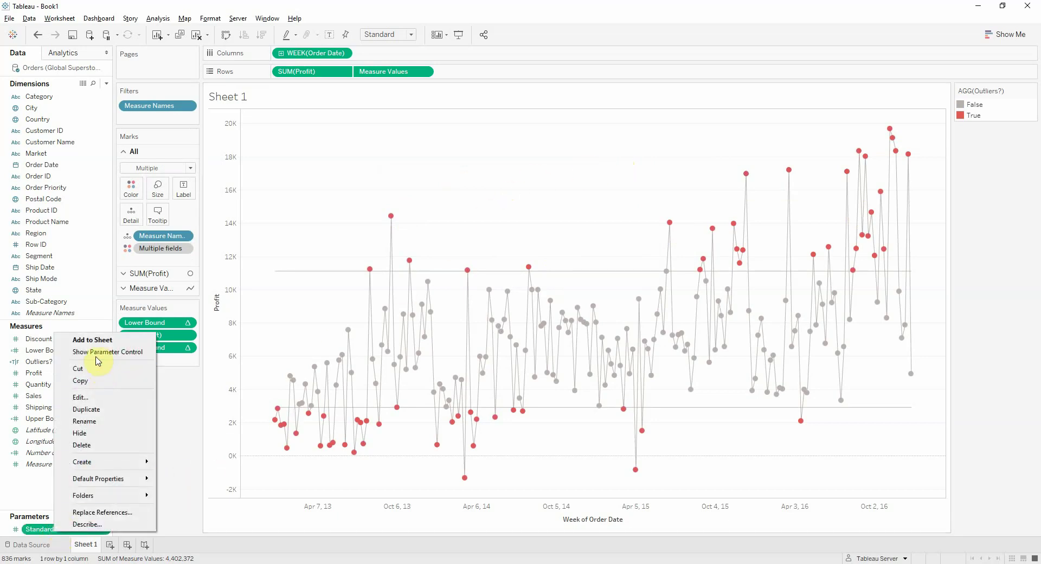
left_click(79, 353)
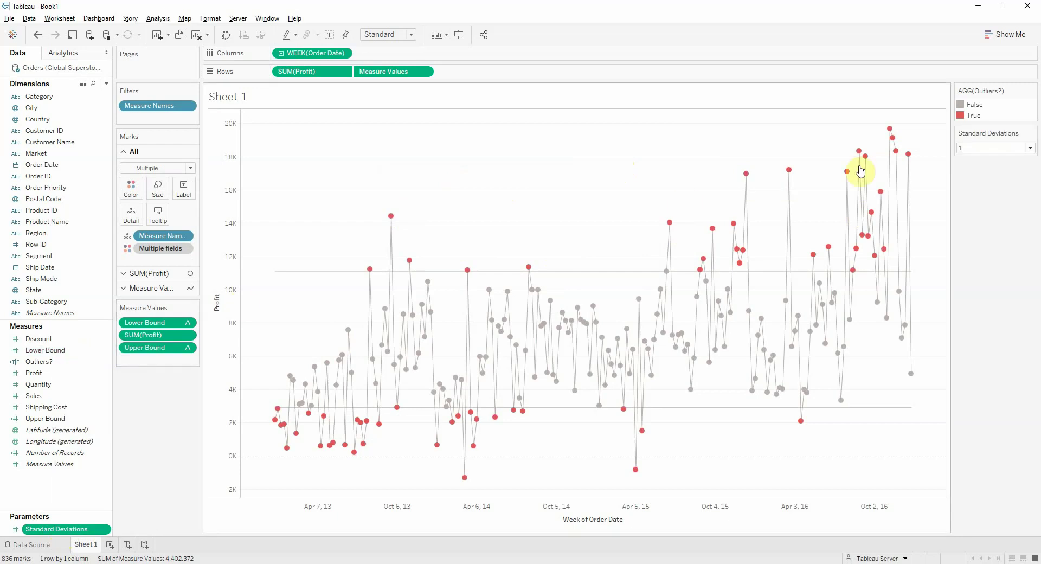
Switch Standard Deviations between 2 and 1 twice, leaving it at 1
left_click(998, 149)
left_click(988, 168)
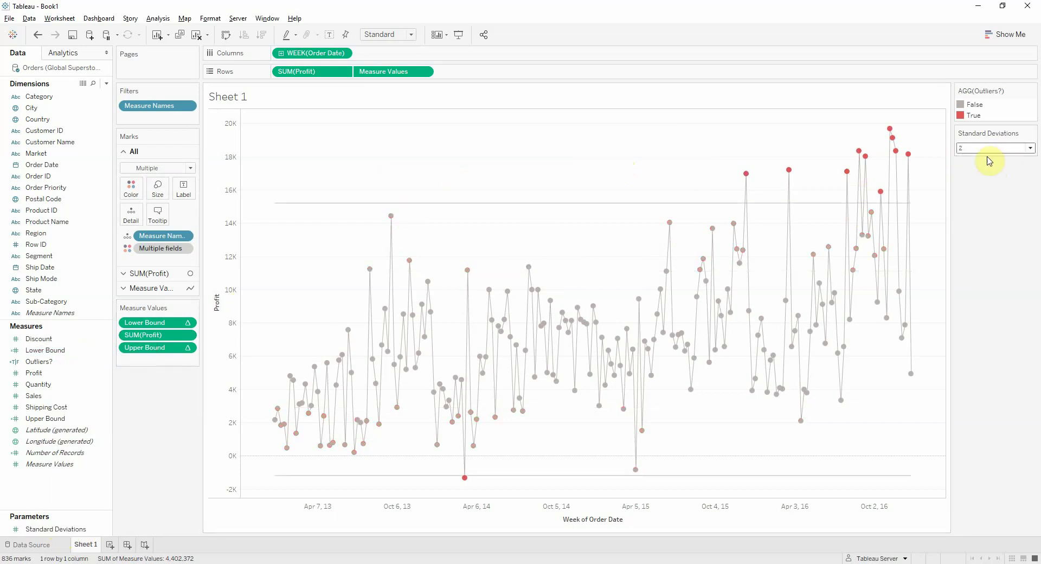
left_click(983, 150)
left_click(986, 159)
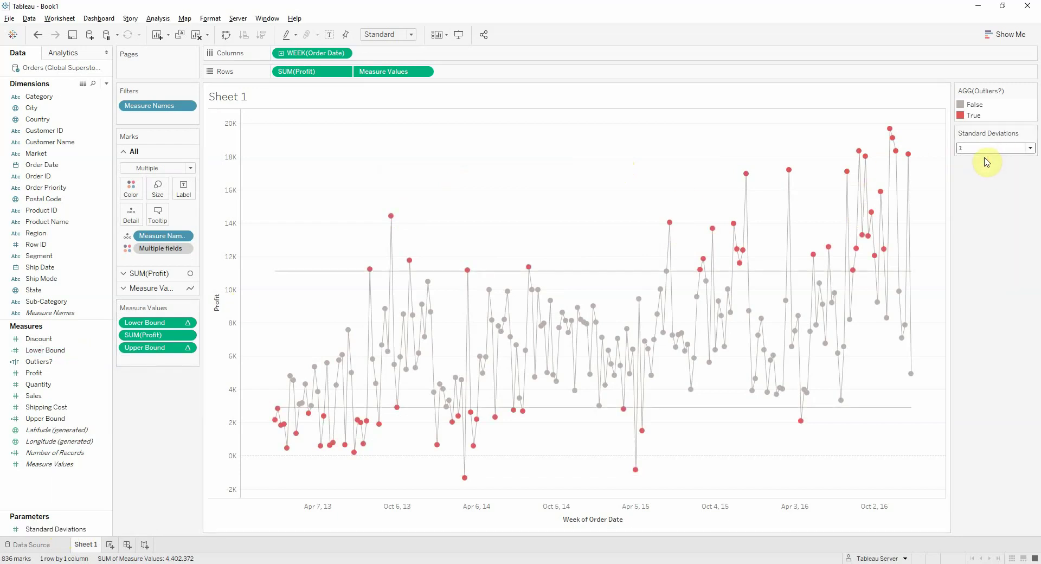
left_click(987, 149)
left_click(987, 169)
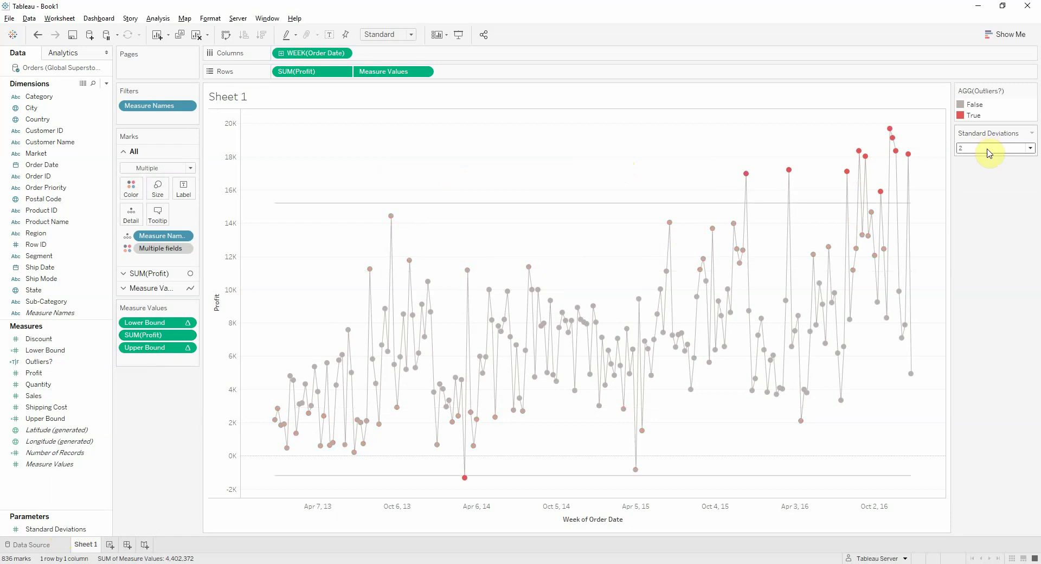
left_click(987, 149)
left_click(987, 158)
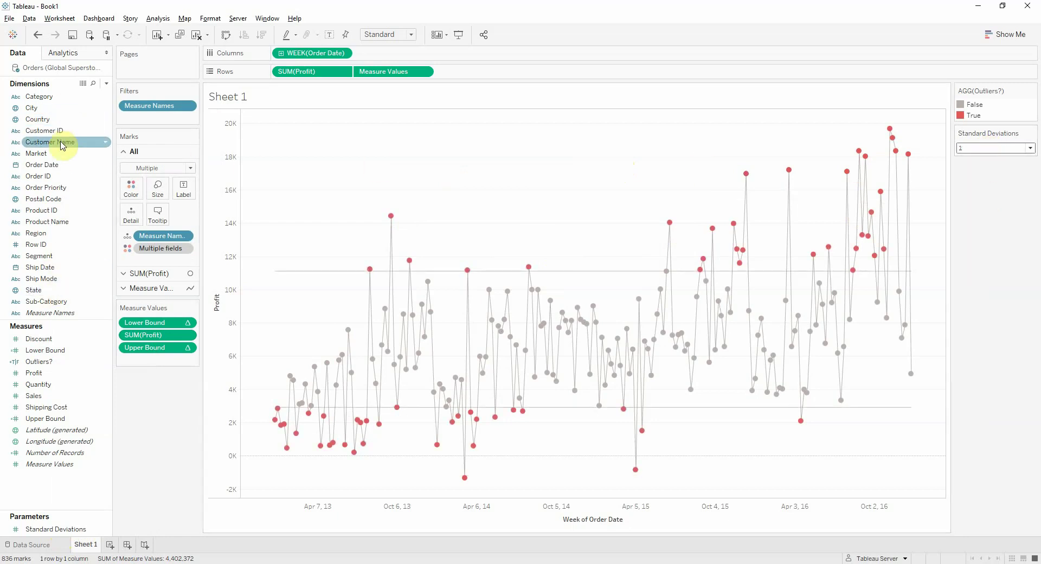
left_click(423, 180)
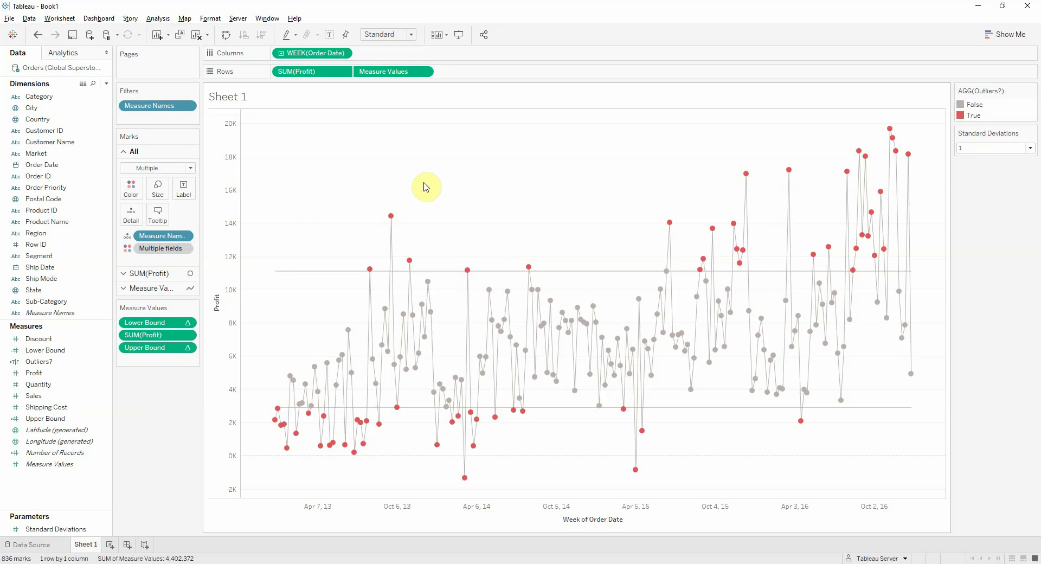